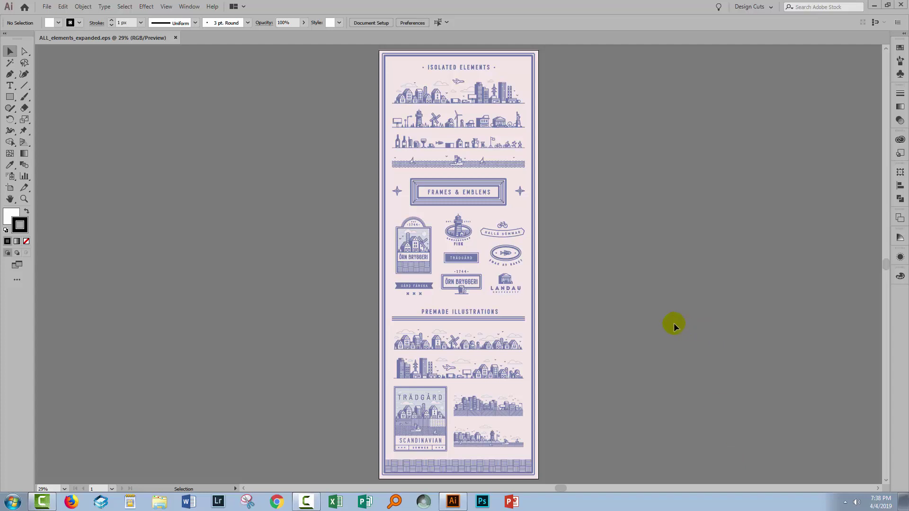
Create a new 1920 × 1080 px Web-Large document.
{"action": "left_click", "coordinate": [47, 7]}
{"action": "left_click", "coordinate": [59, 18]}
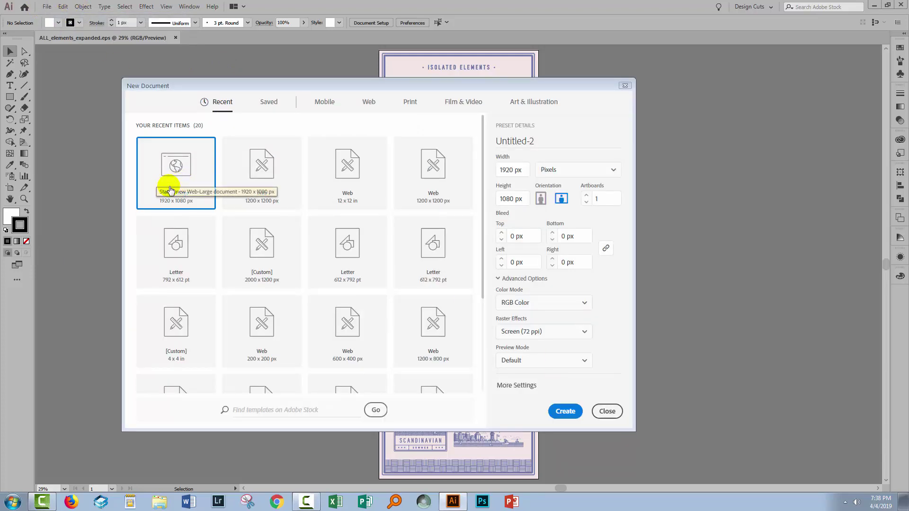
{"action": "left_click", "coordinate": [566, 412]}
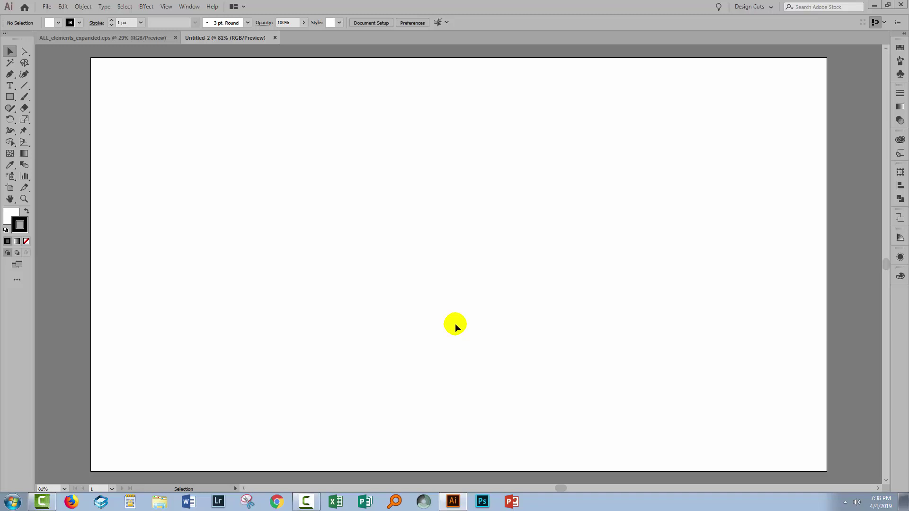
Draw a horizontal black line across the artboard centre, with no fill.
{"action": "left_click", "coordinate": [25, 87]}
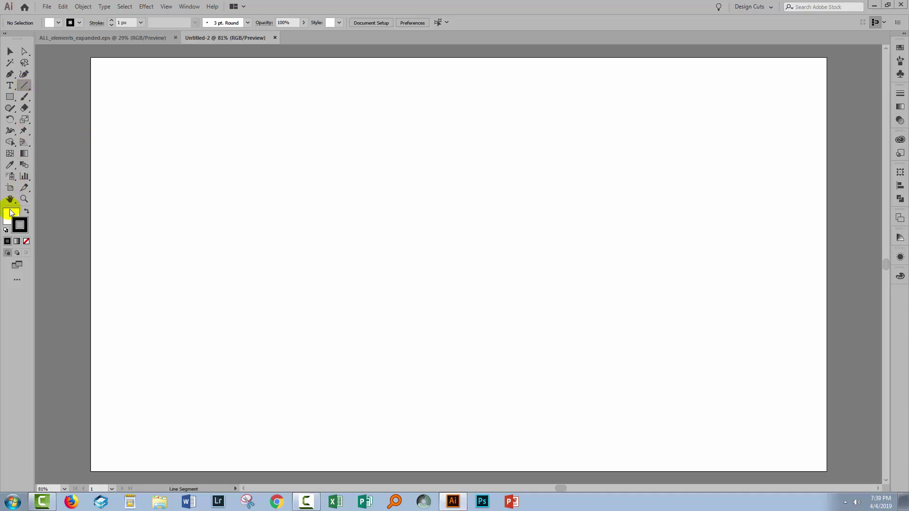
{"action": "left_click", "coordinate": [5, 231]}
{"action": "left_click", "coordinate": [7, 241]}
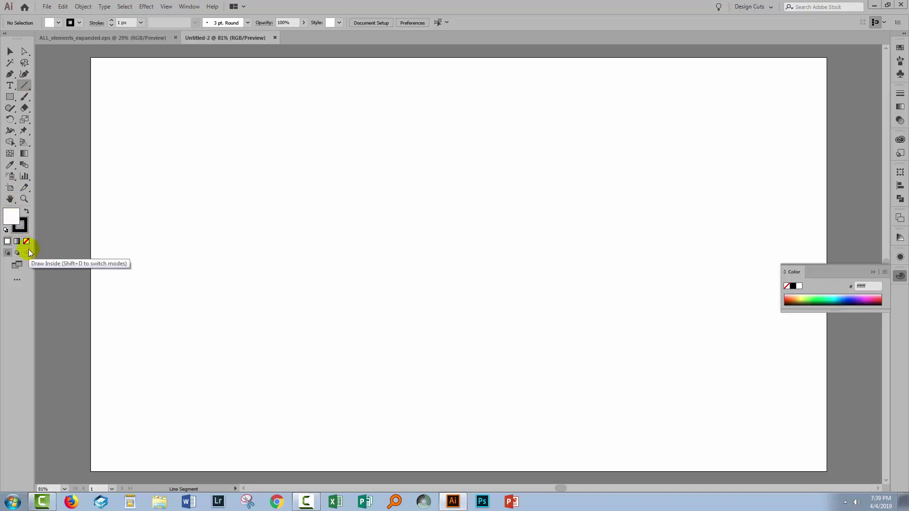
{"action": "left_click", "coordinate": [26, 242]}
{"action": "left_click", "coordinate": [22, 228]}
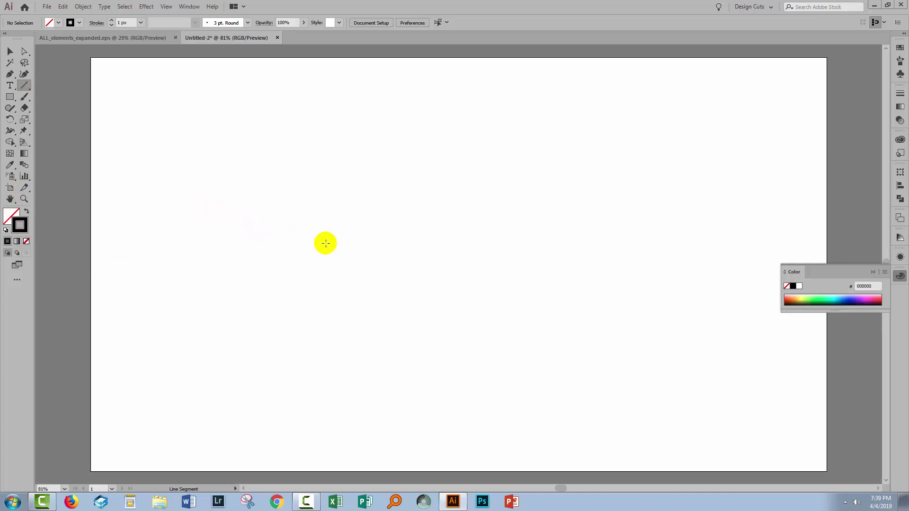
{"action": "left_click_drag", "start_coordinate": [330, 234], "coordinate": [575, 235]}
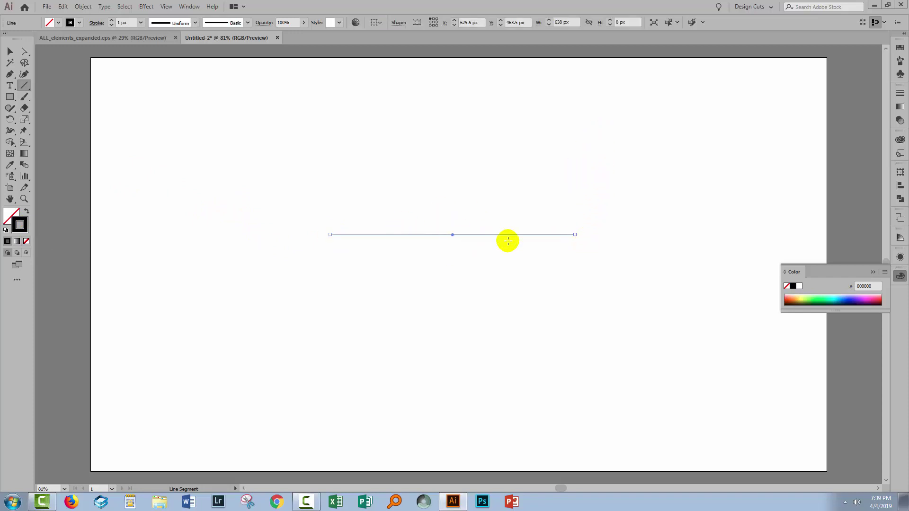
Set the line's width to 700 px and its stroke weight to 12 px.
{"action": "left_click", "coordinate": [574, 22]}
{"action": "type", "text": "700"}
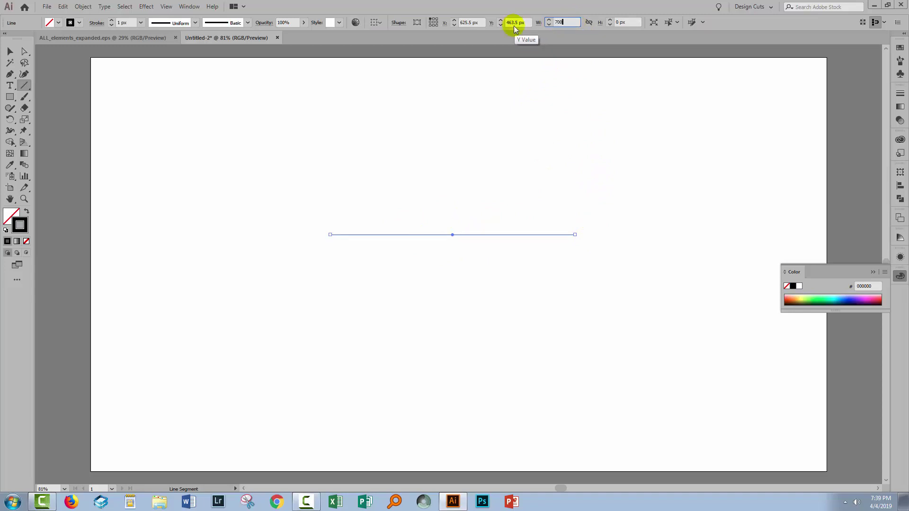
{"action": "key", "text": "Tab"}
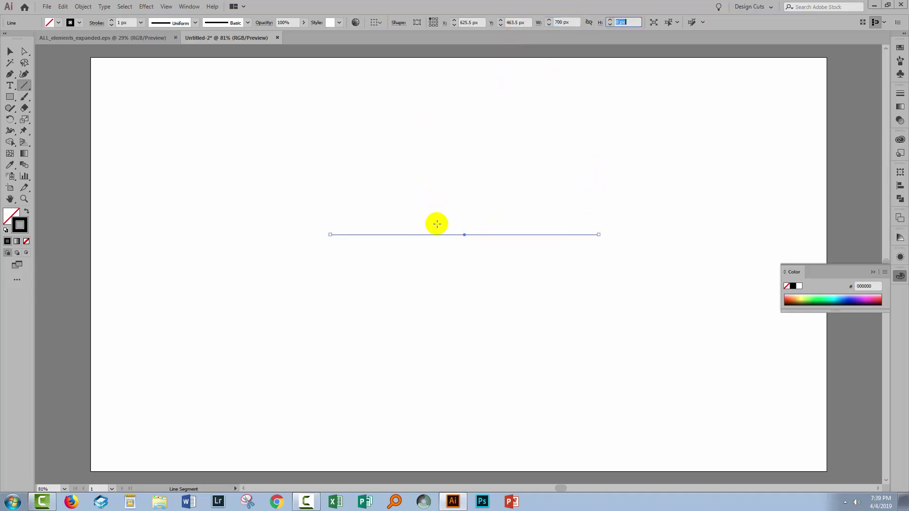
{"action": "left_click", "coordinate": [131, 23]}
{"action": "type", "text": "12"}
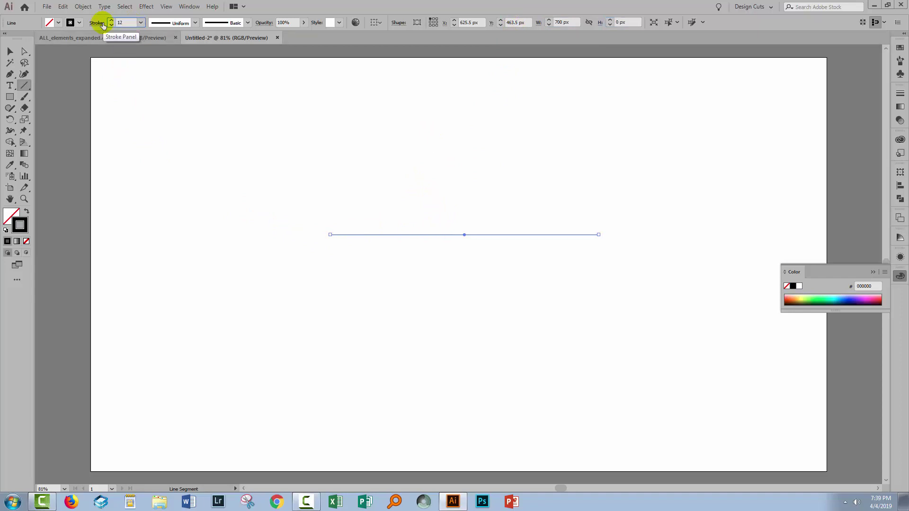
{"action": "key", "text": "Return"}
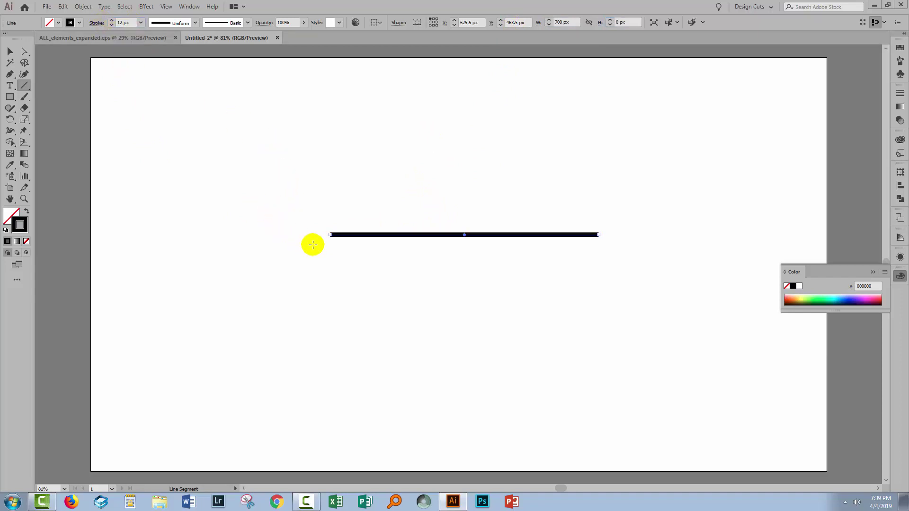
{"action": "left_click", "coordinate": [10, 52]}
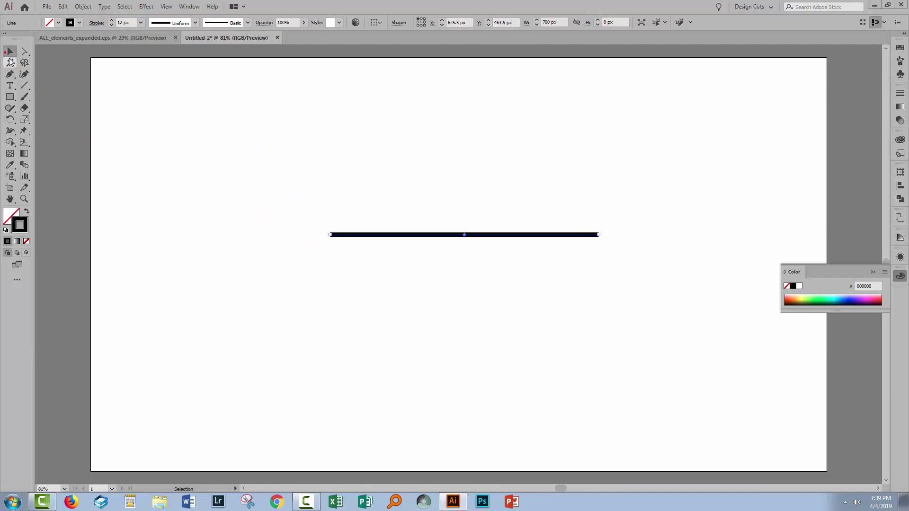
Draw a second horizontal line under the first and give it a 9 px stroke.
{"action": "left_click", "coordinate": [347, 274]}
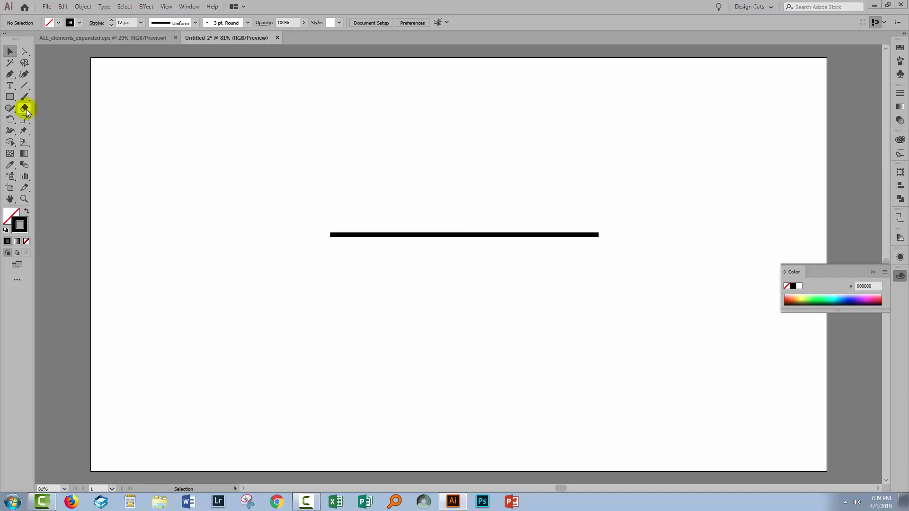
{"action": "left_click", "coordinate": [25, 86]}
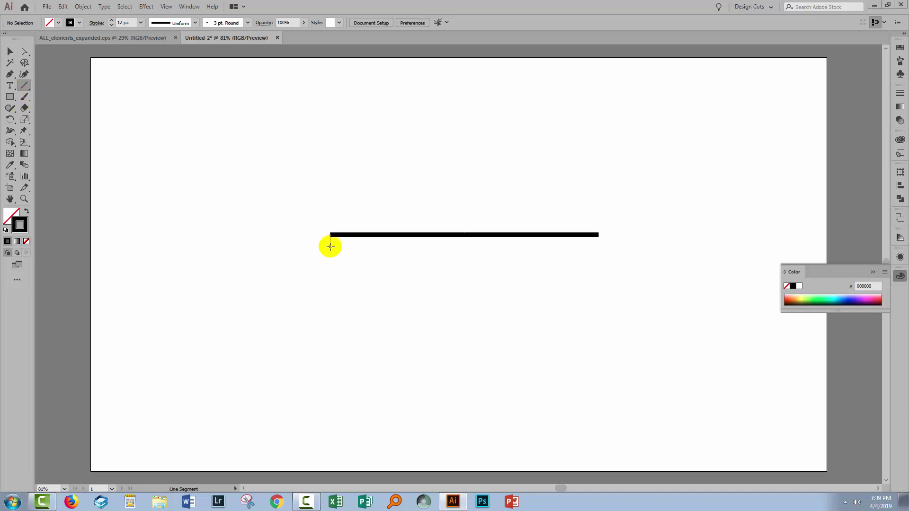
{"action": "left_click_drag", "start_coordinate": [330, 245], "coordinate": [596, 254]}
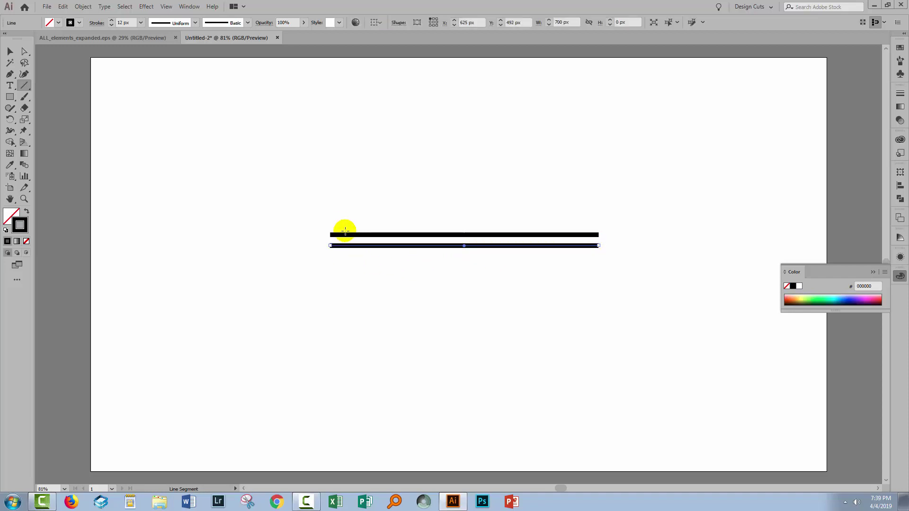
{"action": "left_click", "coordinate": [163, 7]}
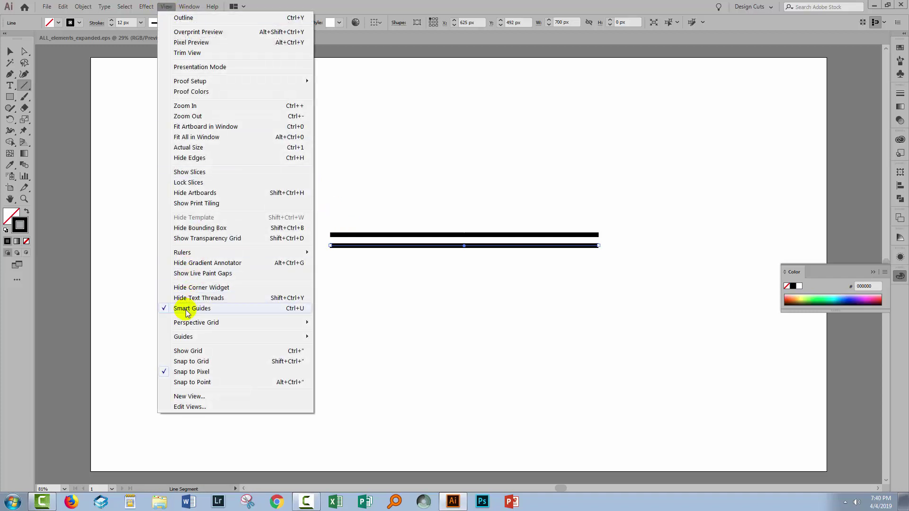
{"action": "left_click", "coordinate": [420, 3]}
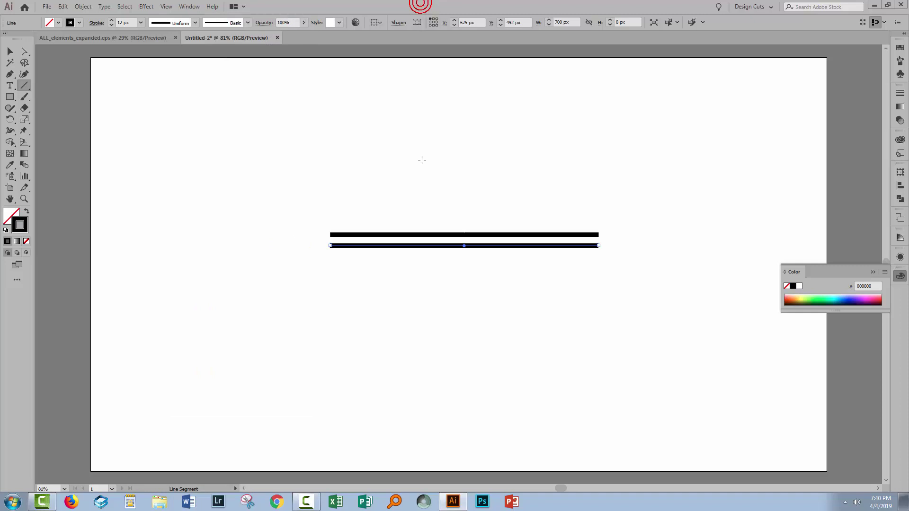
{"action": "double_click", "coordinate": [135, 22]}
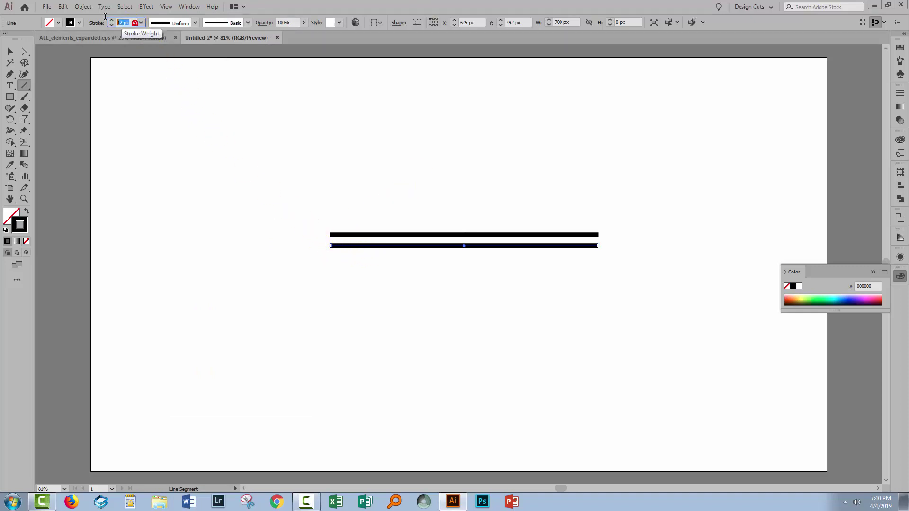
{"action": "type", "text": "9"}
{"action": "key", "text": "Tab"}
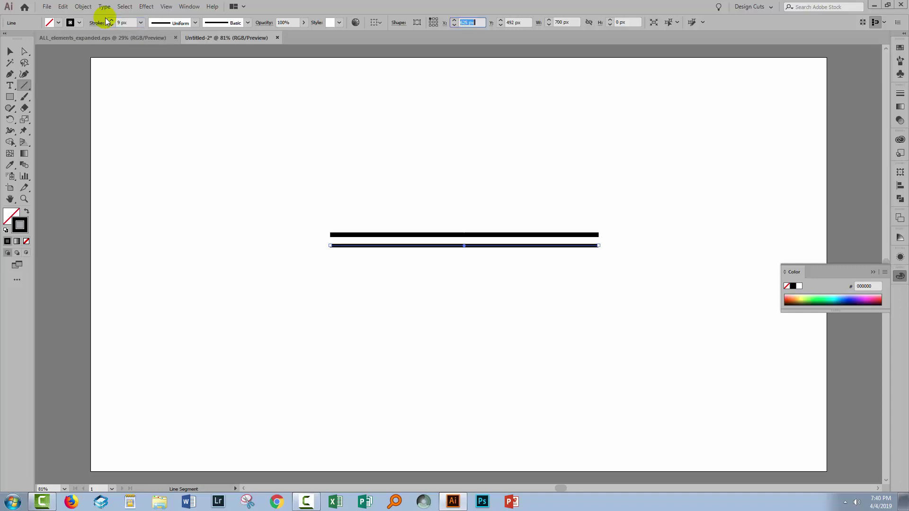
{"action": "left_click", "coordinate": [7, 52]}
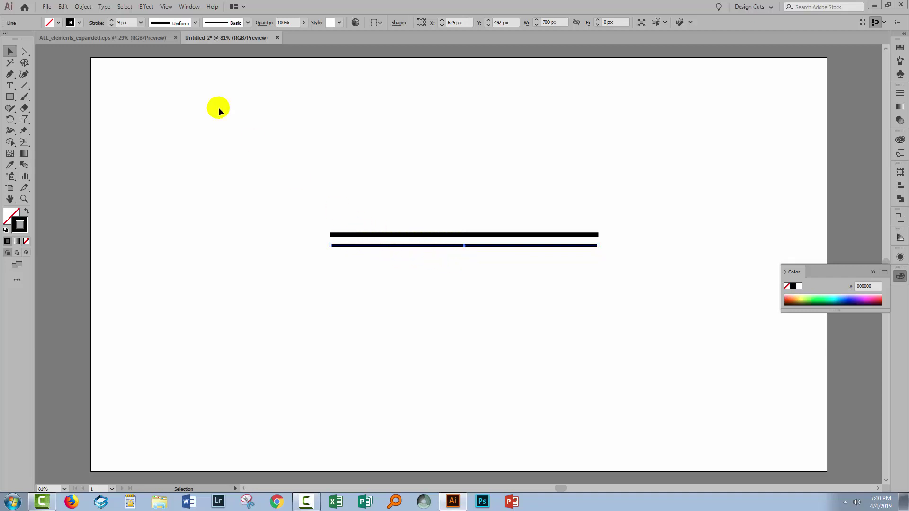
Apply a smooth Zig Zag effect with 6 px size and 30 ridges per segment to the lower line.
{"action": "left_click", "coordinate": [144, 6]}
{"action": "mouse_move", "coordinate": [164, 89]}
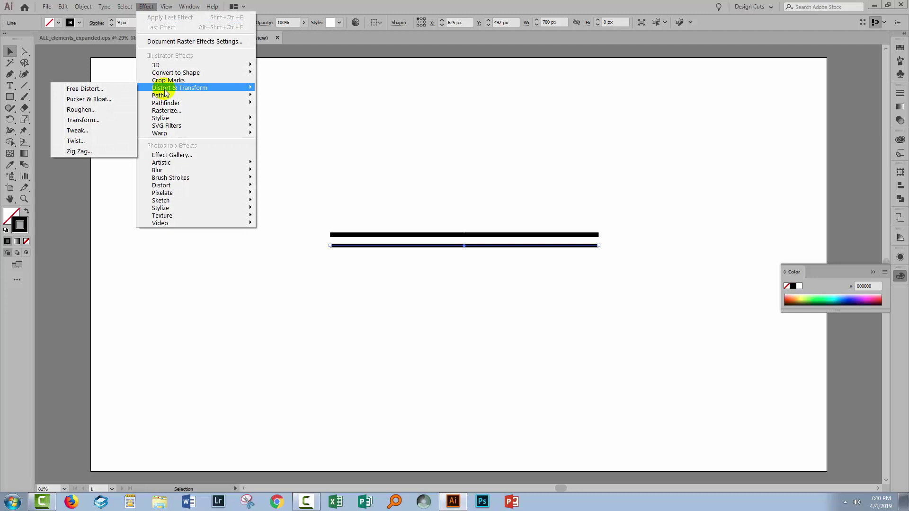
{"action": "left_click", "coordinate": [81, 152]}
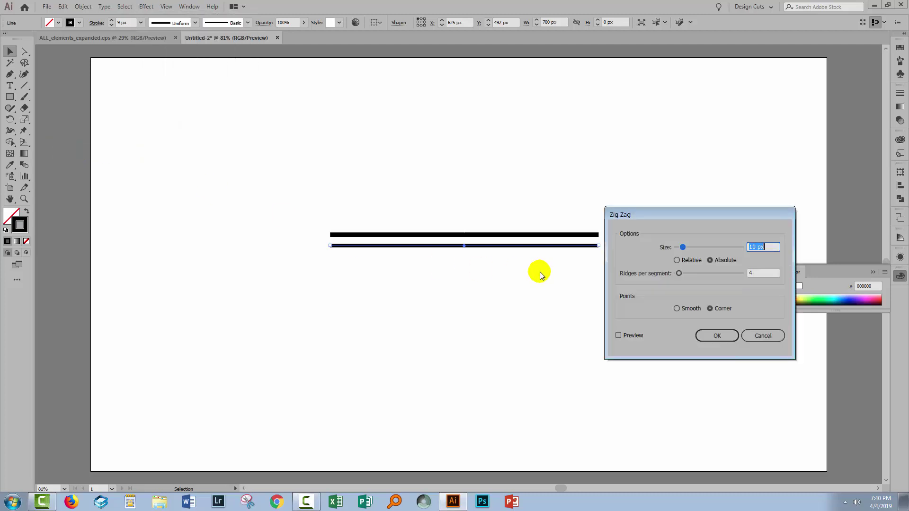
{"action": "left_click", "coordinate": [619, 336]}
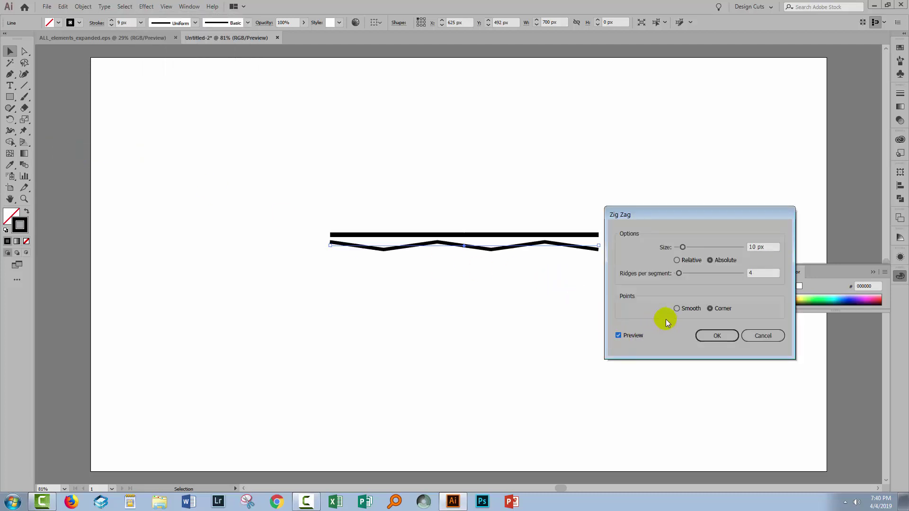
{"action": "left_click", "coordinate": [676, 308]}
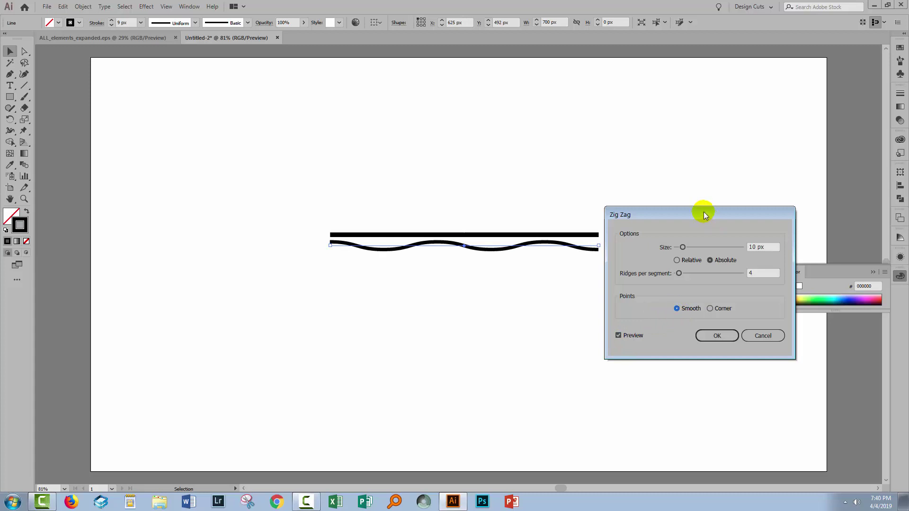
{"action": "left_click_drag", "start_coordinate": [704, 215], "coordinate": [708, 267]}
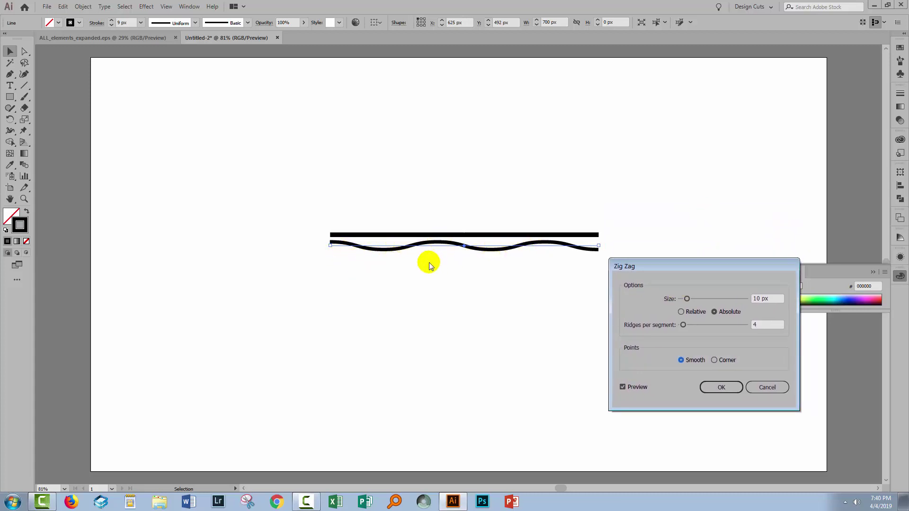
{"action": "mouse_move", "coordinate": [772, 298]}
{"action": "left_mouse_down"}
{"action": "mouse_move", "coordinate": [723, 289]}
{"action": "mouse_move", "coordinate": [684, 299]}
{"action": "left_mouse_up"}
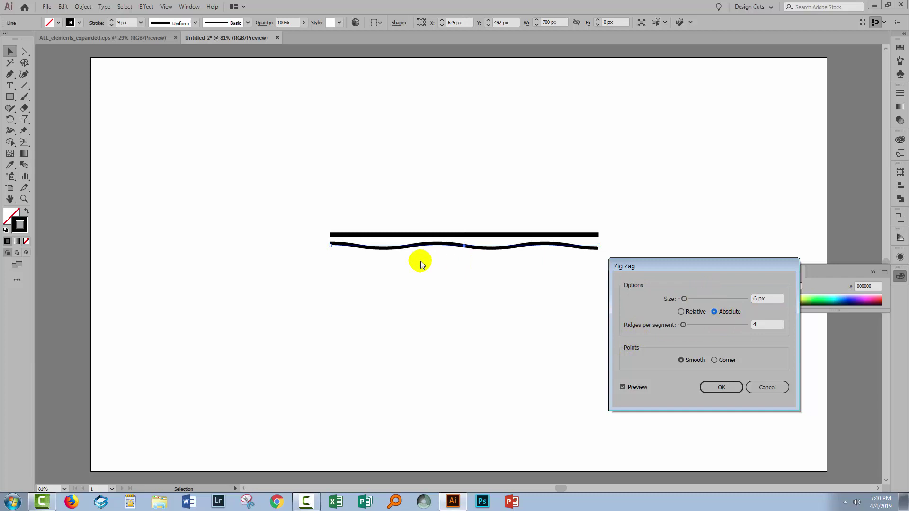
{"action": "left_click", "coordinate": [762, 326]}
{"action": "scroll", "coordinate": [763, 325], "scroll_direction": "up", "scroll_amount": 20}
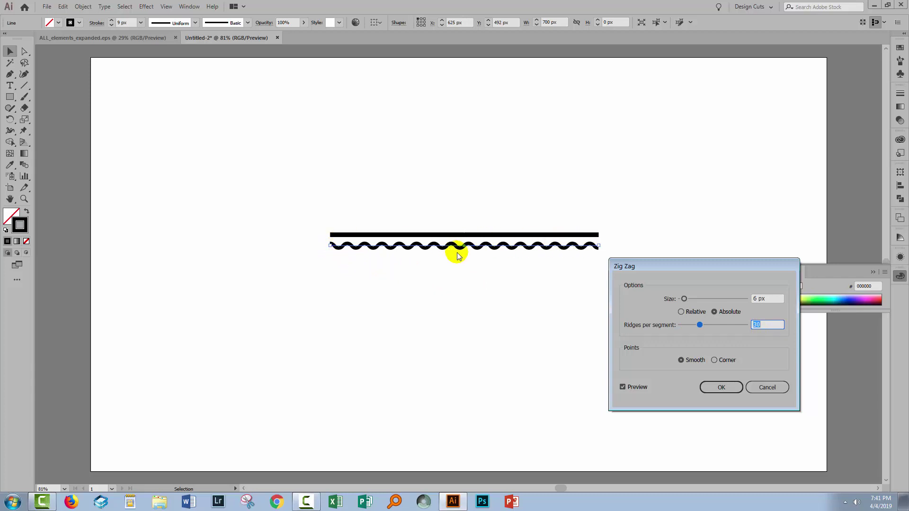
{"action": "scroll", "coordinate": [691, 326], "scroll_direction": "up", "scroll_amount": 1}
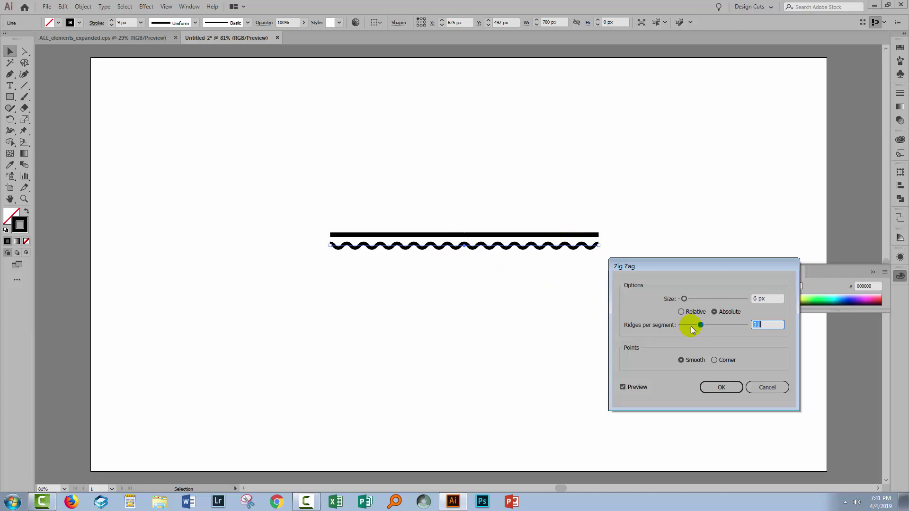
{"action": "scroll", "coordinate": [692, 326], "scroll_direction": "down", "scroll_amount": 1}
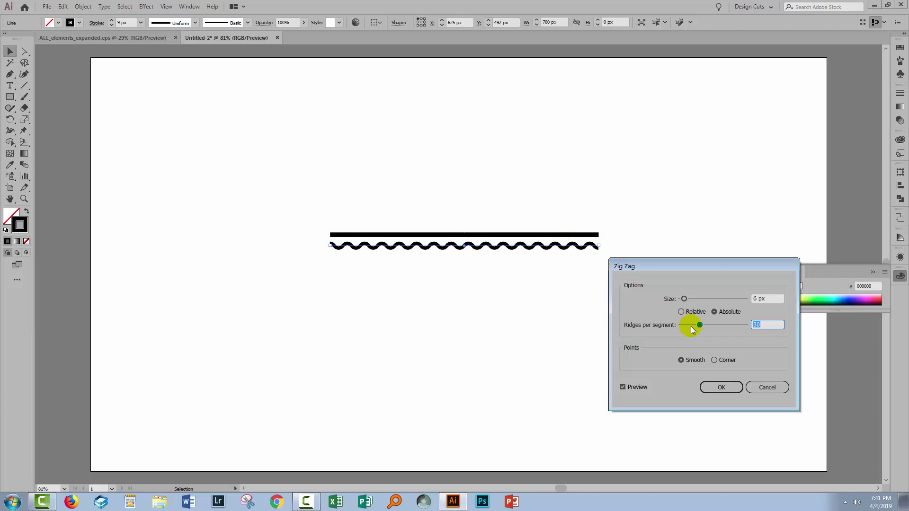
{"action": "left_click", "coordinate": [711, 386]}
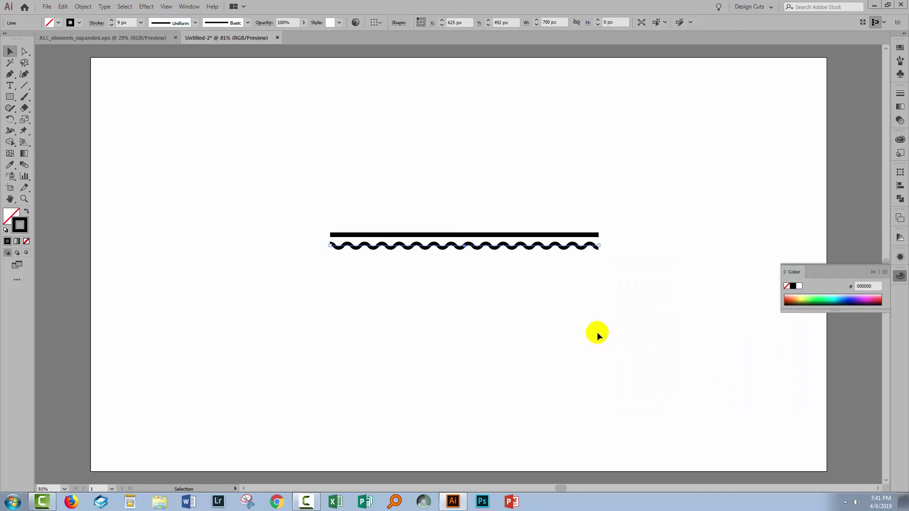
Nudge the wave up and add a Transform effect with 4 copies spaced 22 px vertically.
{"action": "key", "text": "Up"}
{"action": "key", "text": "Up"}
{"action": "key", "text": "Up"}
{"action": "key", "text": "Up"}
{"action": "key", "text": "Up"}
{"action": "key", "text": "Up"}
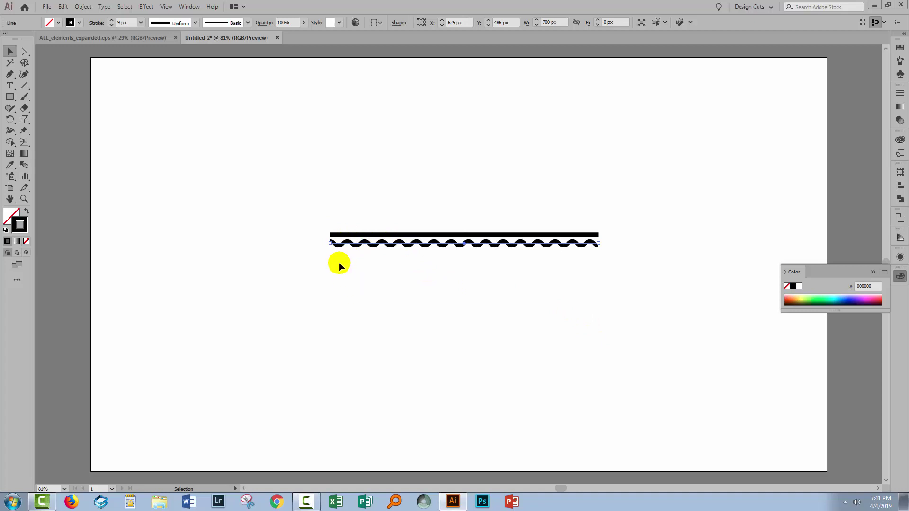
{"action": "left_click", "coordinate": [146, 7]}
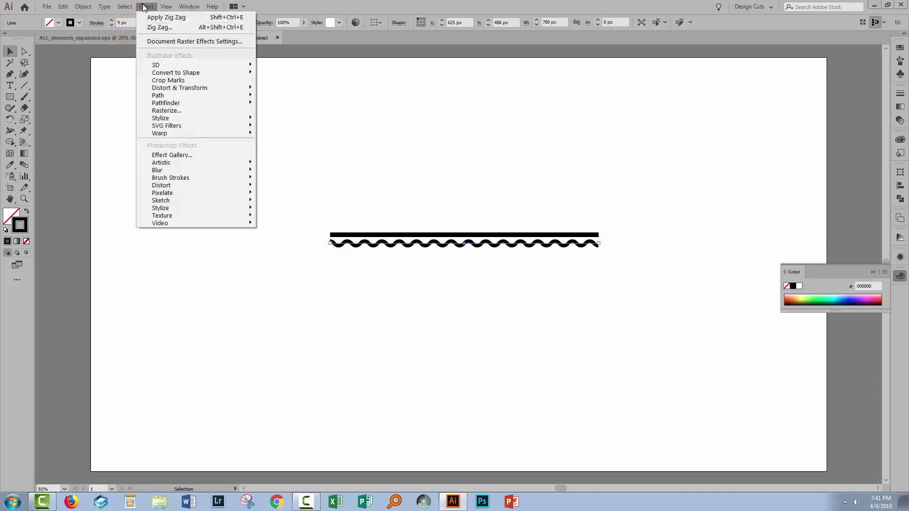
{"action": "mouse_move", "coordinate": [176, 88]}
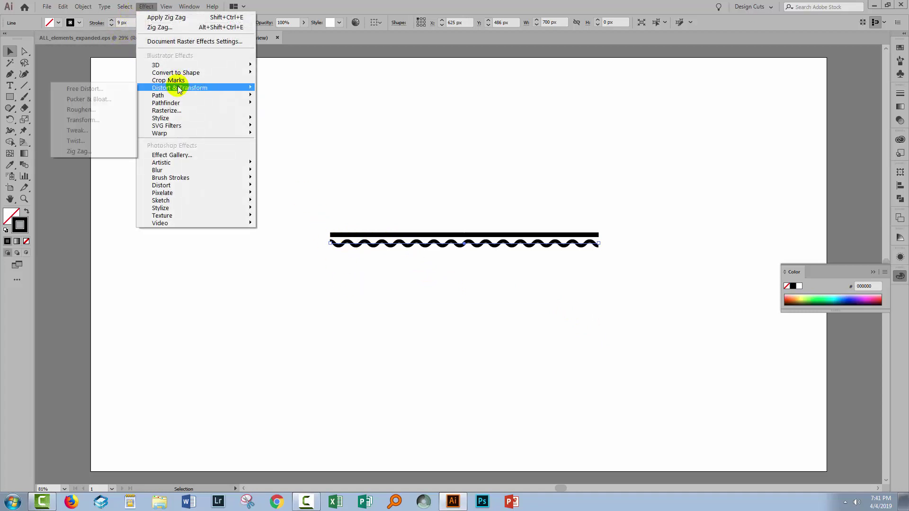
{"action": "left_click", "coordinate": [86, 119]}
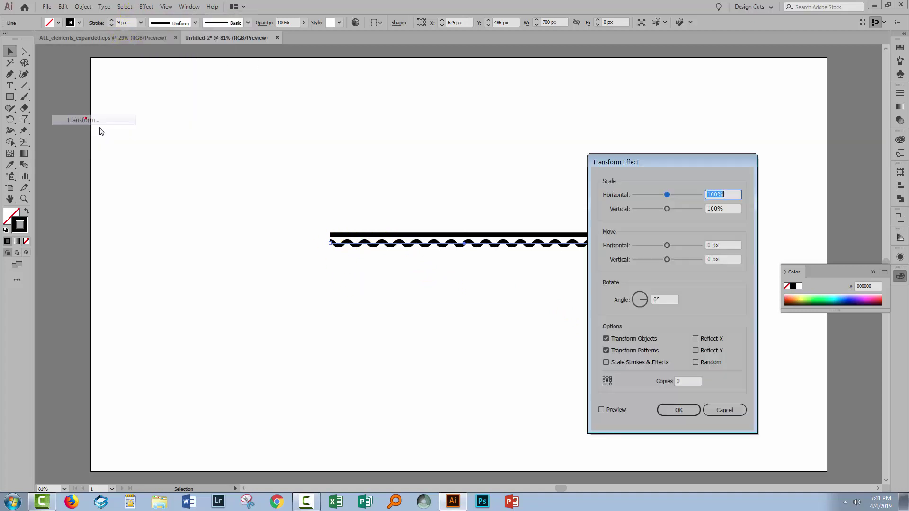
{"action": "left_click", "coordinate": [601, 410]}
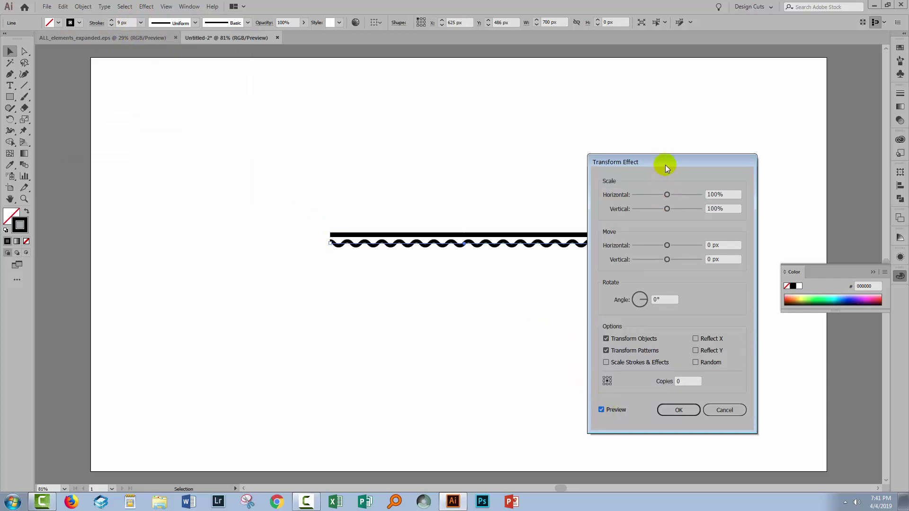
{"action": "left_click_drag", "start_coordinate": [665, 165], "coordinate": [694, 158]}
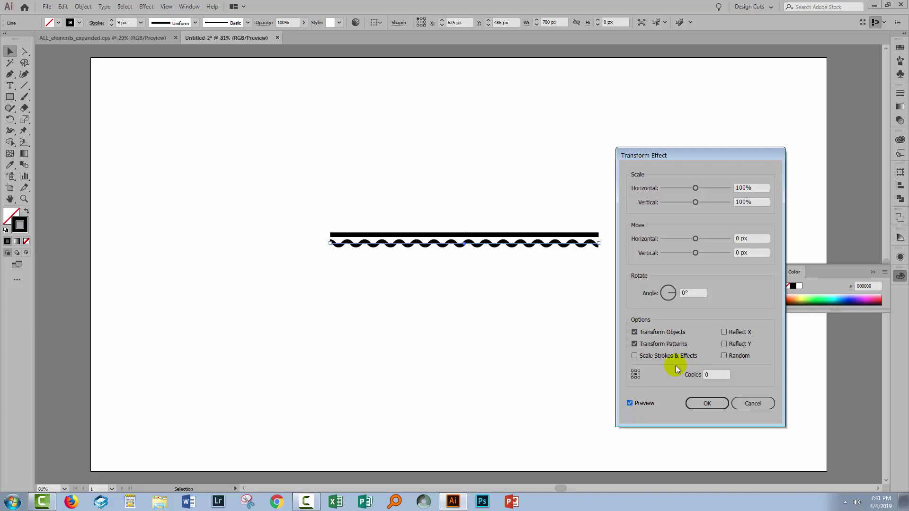
{"action": "left_click", "coordinate": [717, 375]}
{"action": "type", "text": "4"}
{"action": "left_click", "coordinate": [745, 254]}
{"action": "key", "text": "Up"}
{"action": "key", "text": "Up"}
{"action": "key", "text": "Up"}
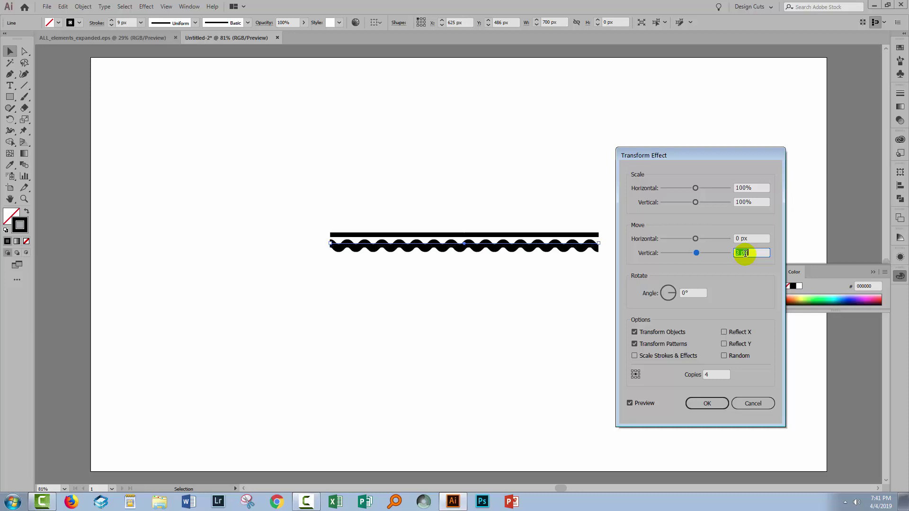
{"action": "key", "text": "Up"}
{"action": "key", "text": "Up"}
{"action": "key", "text": "Up"}
{"action": "key", "text": "Up"}
{"action": "key", "text": "Up"}
{"action": "key", "text": "Up"}
{"action": "key", "text": "Up"}
{"action": "key", "text": "Up"}
{"action": "key", "text": "Up"}
{"action": "key", "text": "Up"}
{"action": "key", "text": "Up"}
{"action": "key", "text": "Up"}
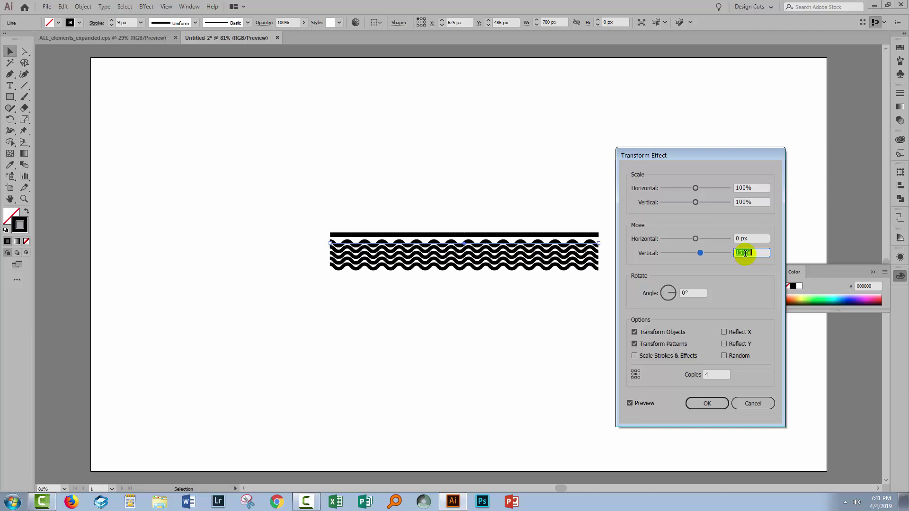
{"action": "key", "text": "Up"}
{"action": "key", "text": "Up"}
{"action": "key", "text": "Up"}
{"action": "key", "text": "Up"}
{"action": "key", "text": "Up"}
{"action": "key", "text": "Up"}
{"action": "key", "text": "Up"}
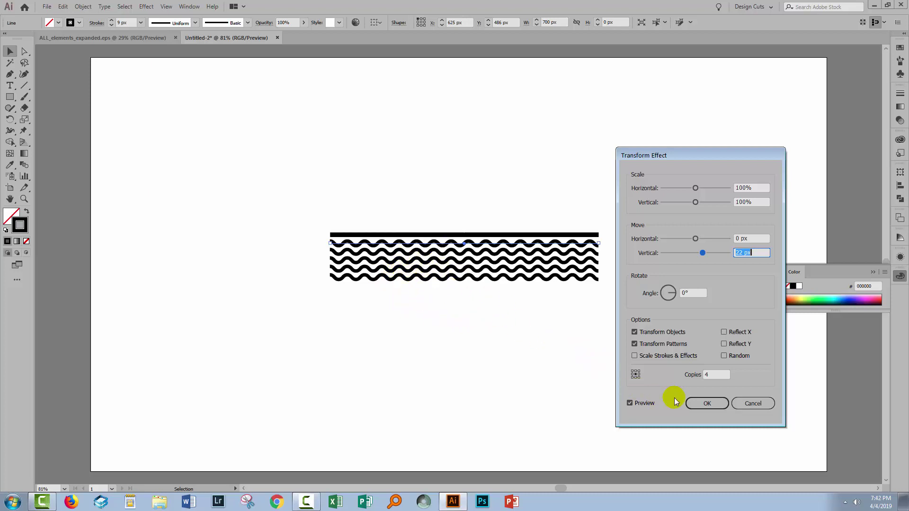
{"action": "left_click", "coordinate": [700, 402]}
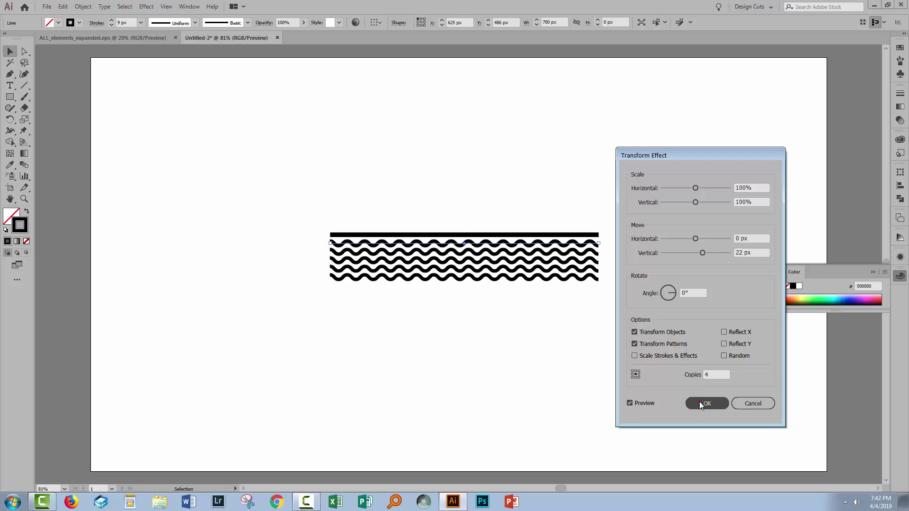
Expand the wave appearance into ordinary grouped paths.
{"action": "left_click", "coordinate": [80, 8]}
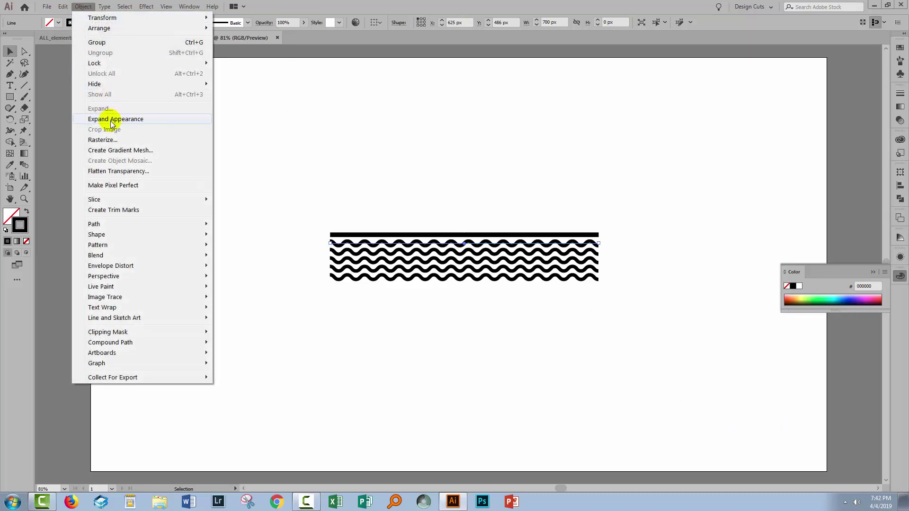
{"action": "left_click", "coordinate": [112, 120]}
{"action": "left_click", "coordinate": [301, 296]}
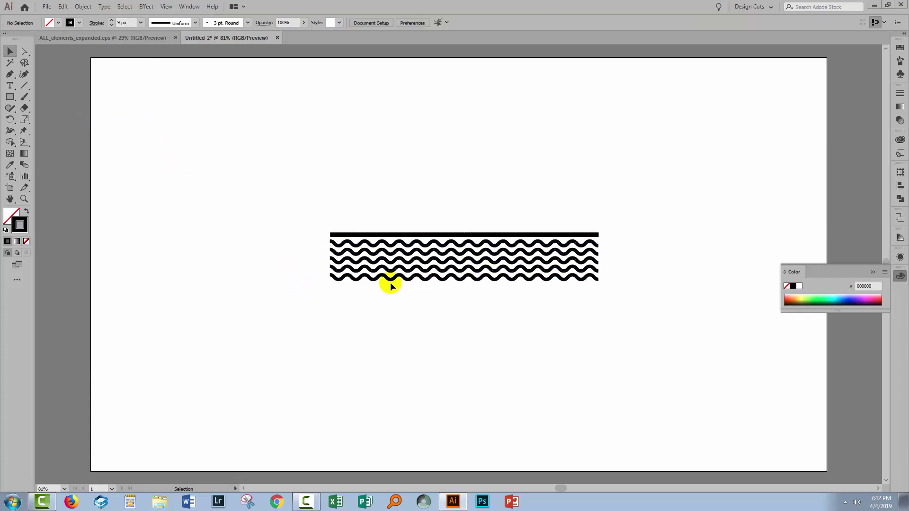
{"action": "left_click", "coordinate": [407, 259]}
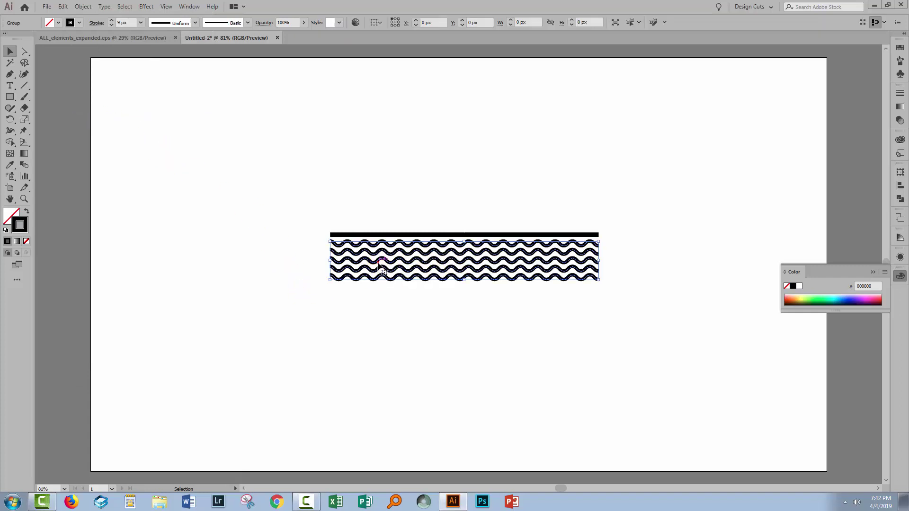
{"action": "left_click", "coordinate": [346, 287]}
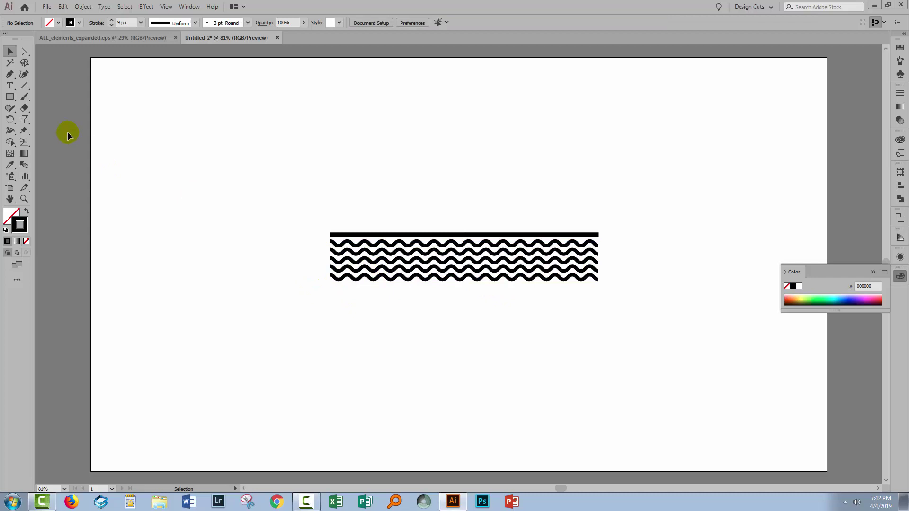
Add the text NEW YORK CITY below the waves in the Titular font.
{"action": "left_click", "coordinate": [10, 87]}
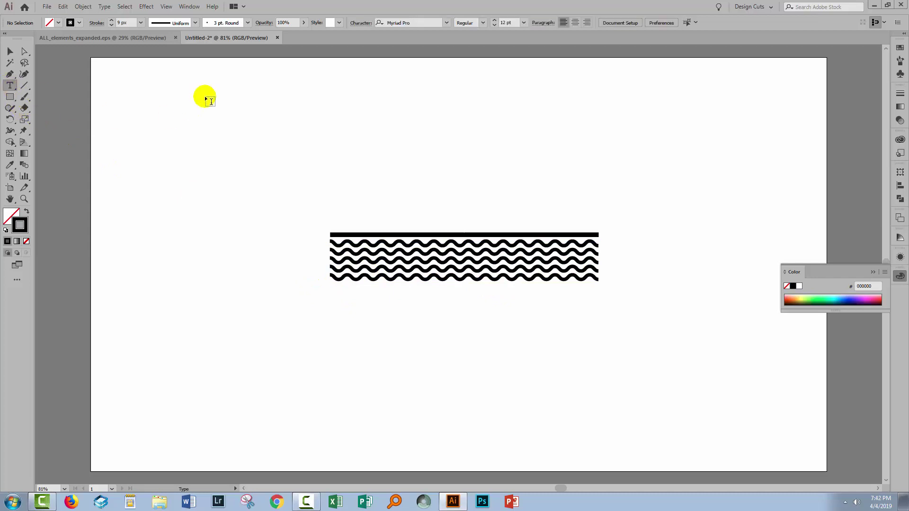
{"action": "left_click", "coordinate": [432, 27]}
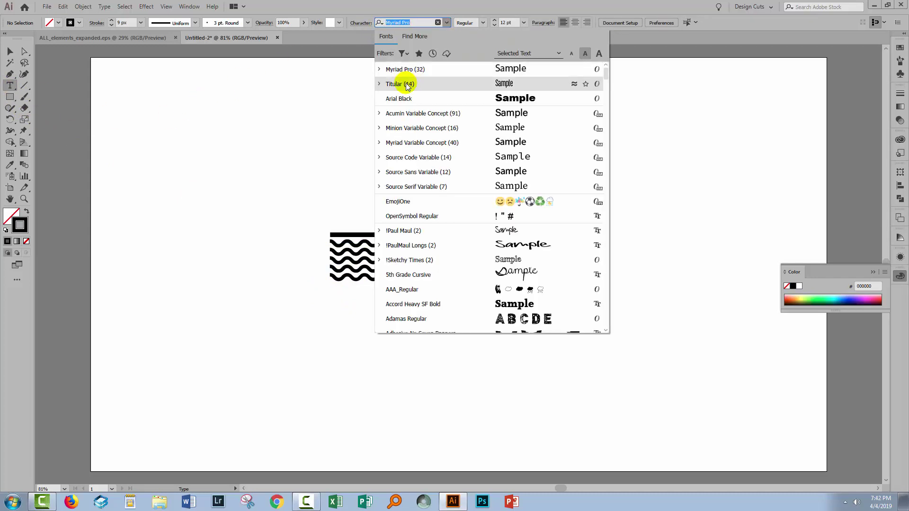
{"action": "left_click", "coordinate": [406, 83]}
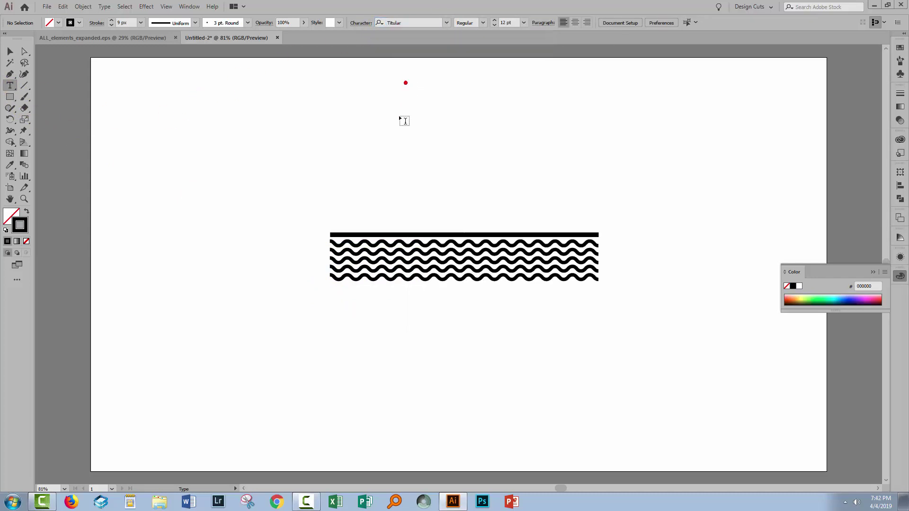
{"action": "left_click", "coordinate": [337, 303]}
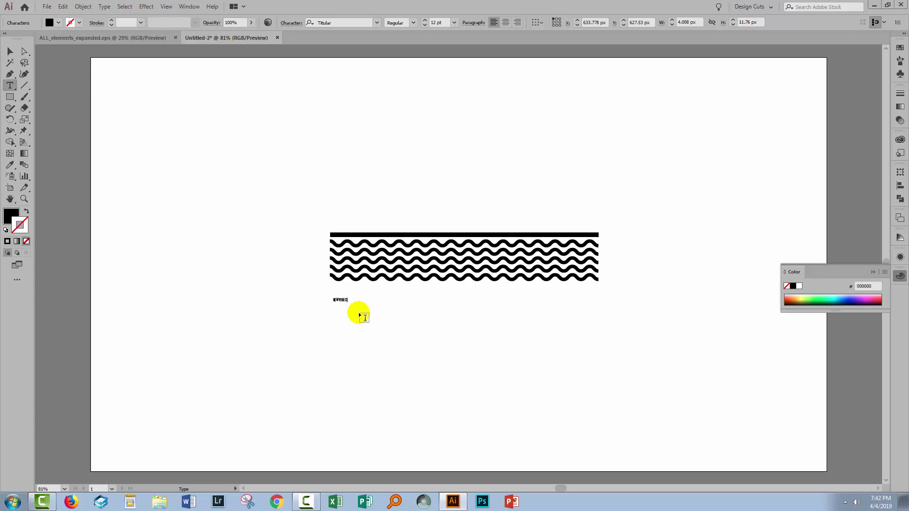
{"action": "key", "text": "Escape"}
Set the text size to 130 pt and move it just beneath the waves.
{"action": "double_click", "coordinate": [446, 21]}
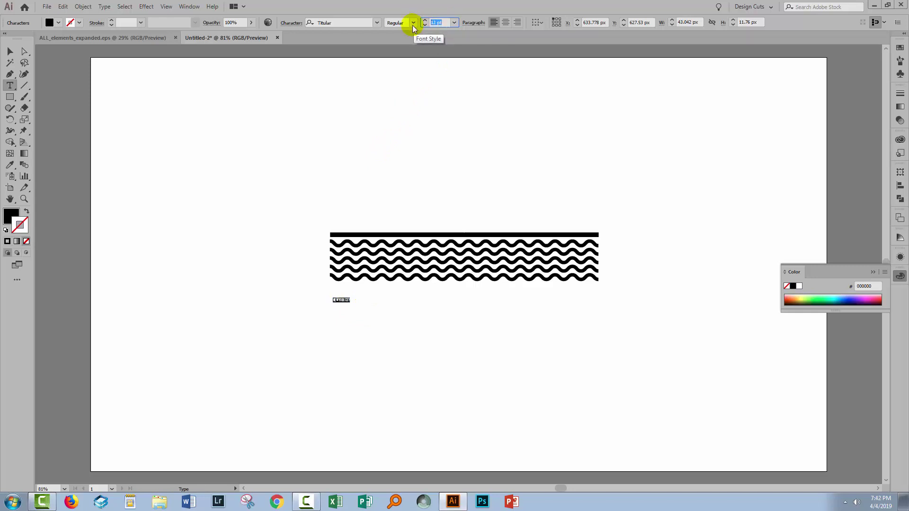
{"action": "type", "text": "120"}
{"action": "key", "text": "Tab"}
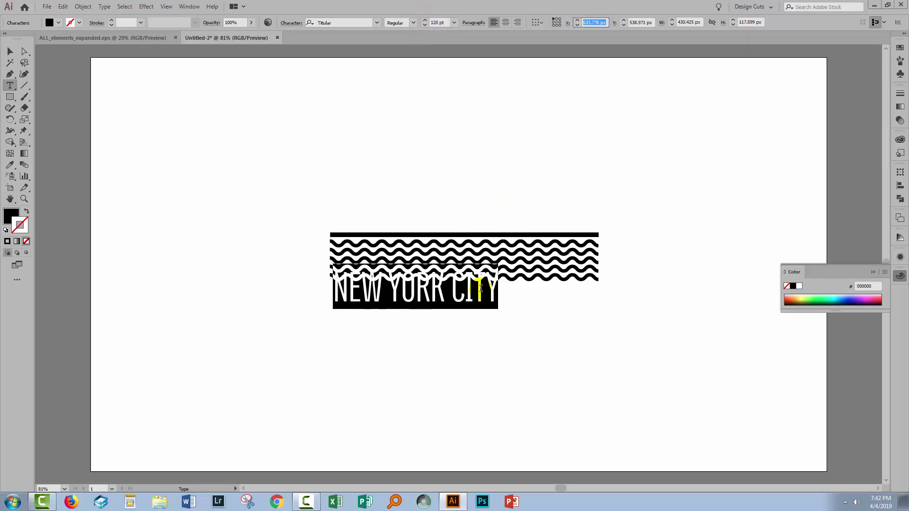
{"action": "left_click", "coordinate": [425, 20]}
{"action": "left_click", "coordinate": [425, 20]}
{"action": "left_click", "coordinate": [425, 20]}
{"action": "left_click", "coordinate": [425, 19]}
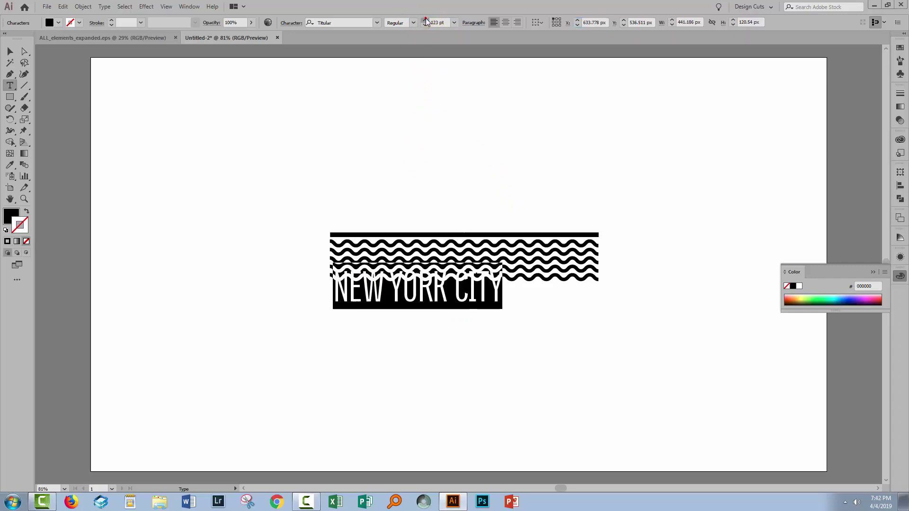
{"action": "left_click", "coordinate": [425, 20]}
{"action": "left_click", "coordinate": [425, 20]}
{"action": "left_click", "coordinate": [426, 20]}
{"action": "left_click", "coordinate": [425, 20]}
{"action": "left_click", "coordinate": [425, 20]}
{"action": "left_click", "coordinate": [425, 20]}
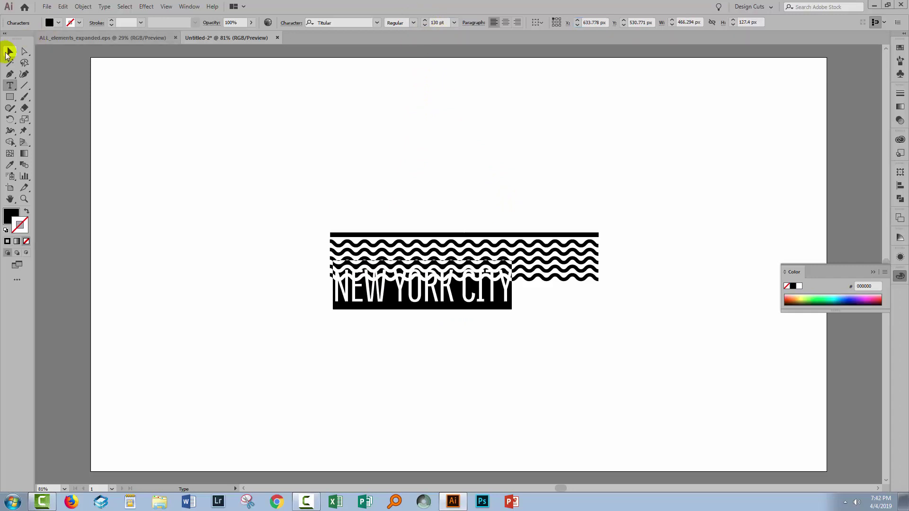
{"action": "left_click", "coordinate": [10, 51]}
{"action": "left_click_drag", "start_coordinate": [355, 289], "coordinate": [352, 307]}
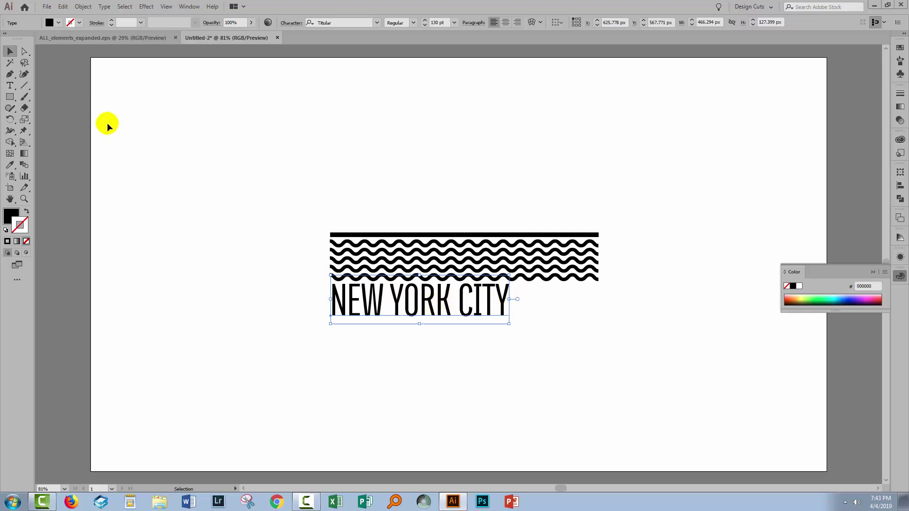
Widen the letter spacing of NEW YORK CITY and make it Titular Bold.
{"action": "left_click", "coordinate": [10, 87]}
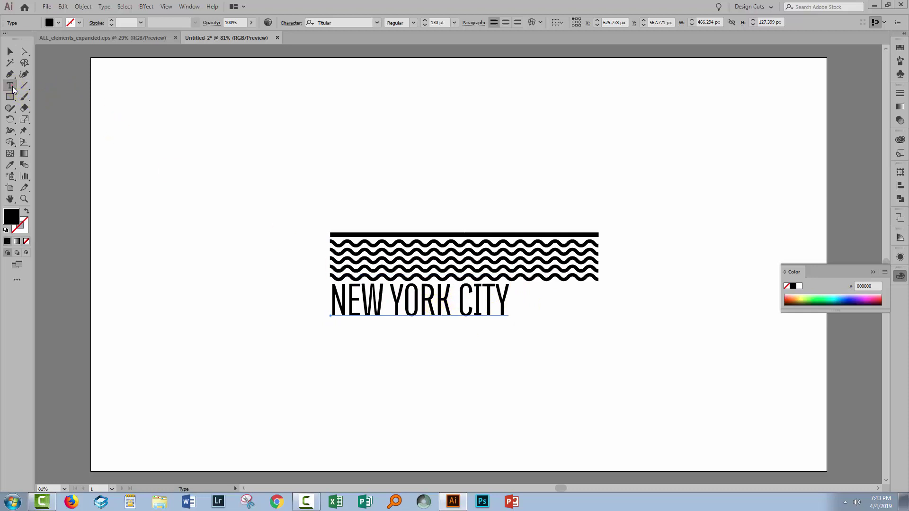
{"action": "left_click", "coordinate": [287, 23]}
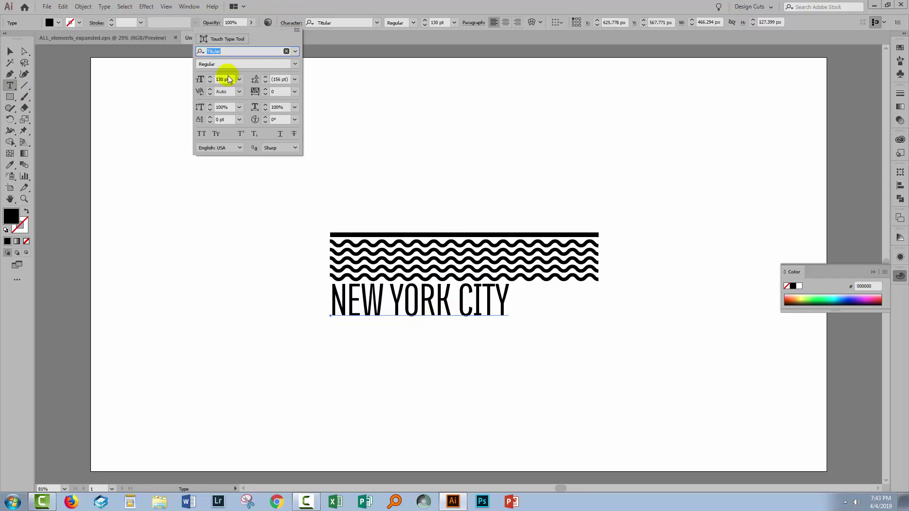
{"action": "left_click_drag", "start_coordinate": [266, 90], "coordinate": [265, 91]}
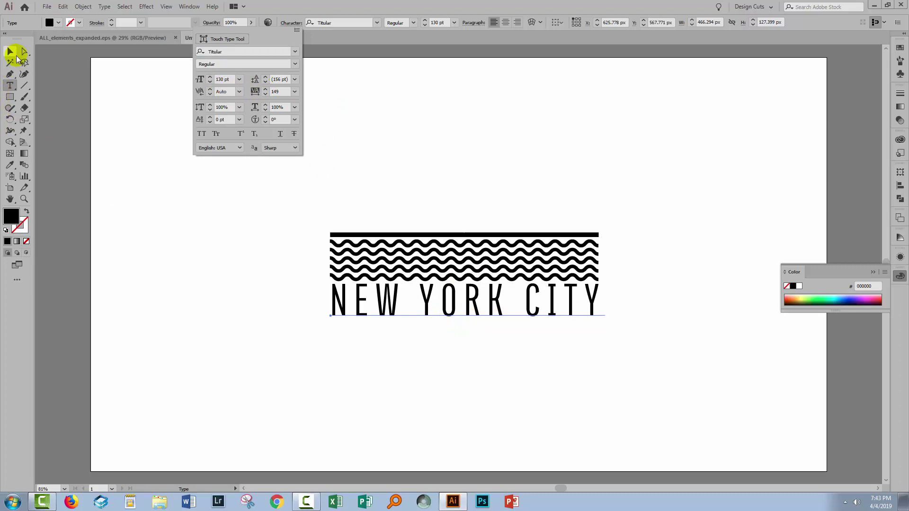
{"action": "left_click", "coordinate": [355, 310]}
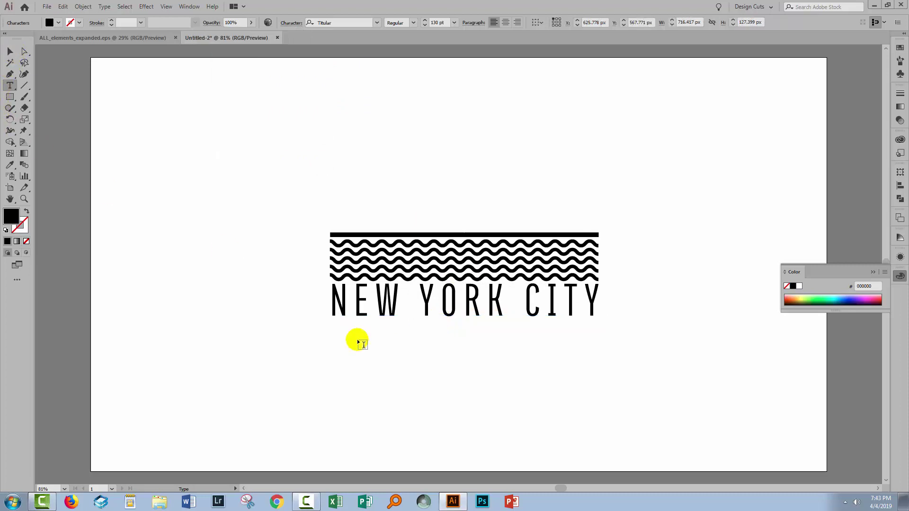
{"action": "left_click", "coordinate": [10, 51]}
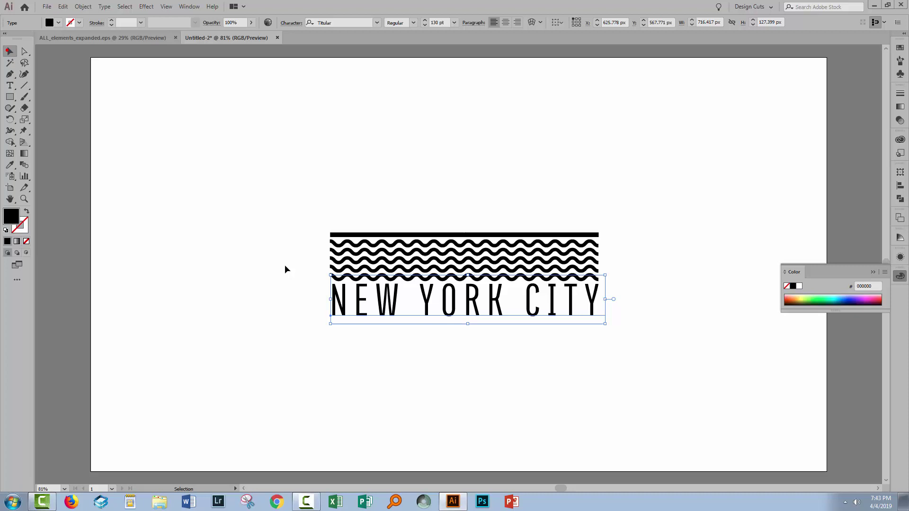
{"action": "left_click", "coordinate": [415, 23]}
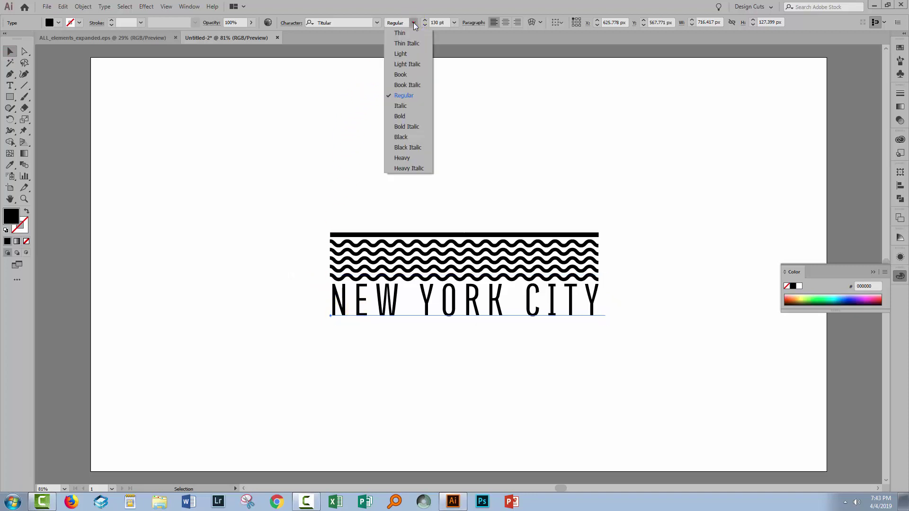
{"action": "left_click", "coordinate": [404, 115]}
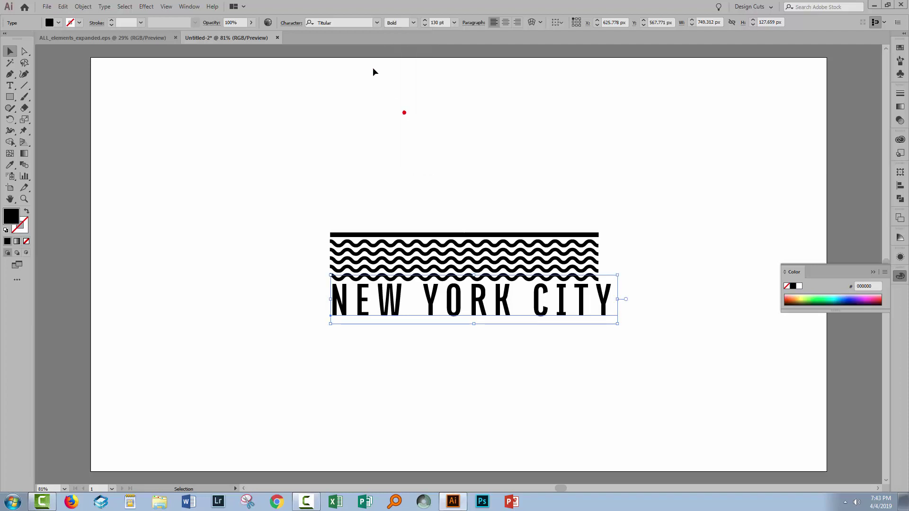
Tighten the tracking to 134 and nudge the text slightly down.
{"action": "left_click", "coordinate": [298, 24]}
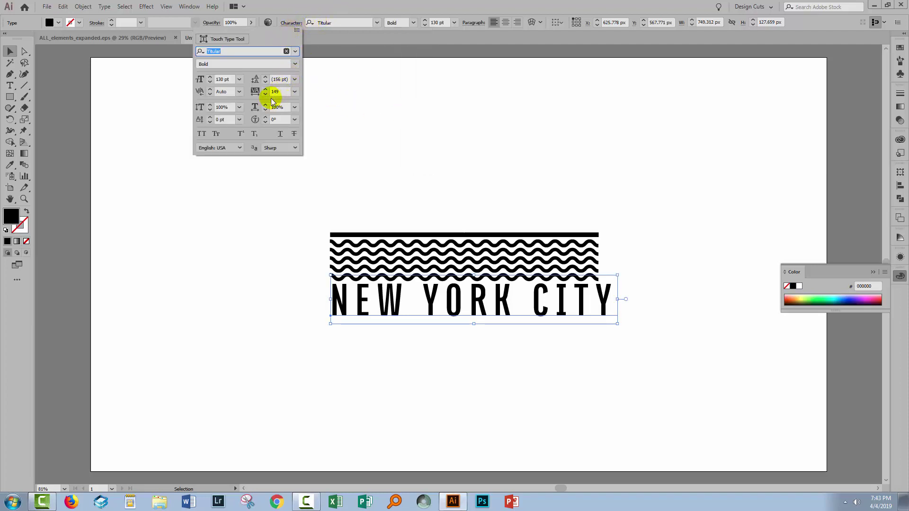
{"action": "left_click", "coordinate": [265, 95]}
{"action": "left_click", "coordinate": [264, 95]}
{"action": "left_click", "coordinate": [265, 94]}
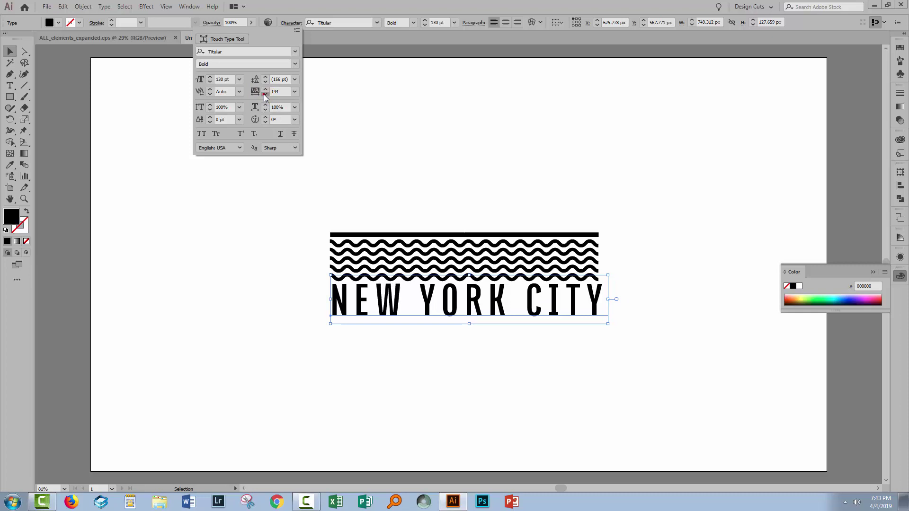
{"action": "left_click", "coordinate": [265, 94]}
{"action": "left_click", "coordinate": [265, 94]}
{"action": "left_click", "coordinate": [326, 320]}
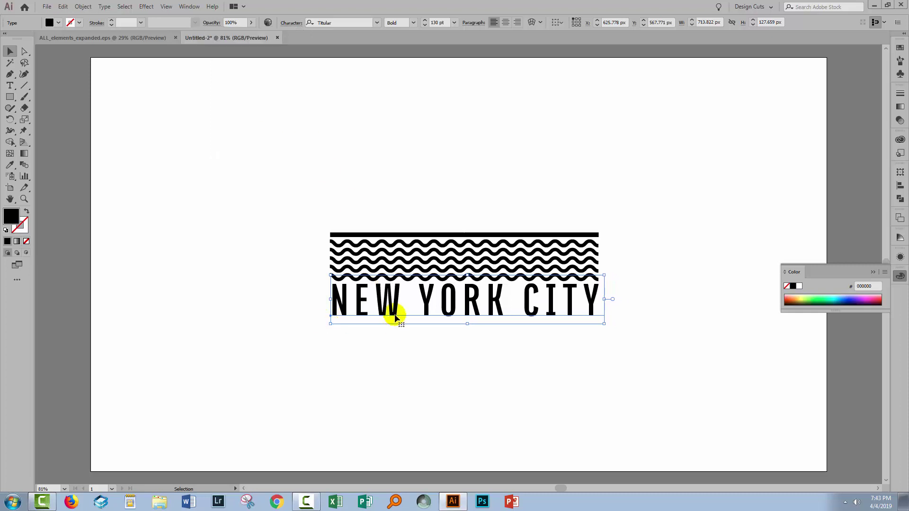
{"action": "key", "text": "Down"}
{"action": "key", "text": "Down"}
{"action": "key", "text": "Down"}
{"action": "key", "text": "Down"}
{"action": "key", "text": "Down"}
{"action": "key", "text": "Down"}
{"action": "key", "text": "Down"}
{"action": "key", "text": "Down"}
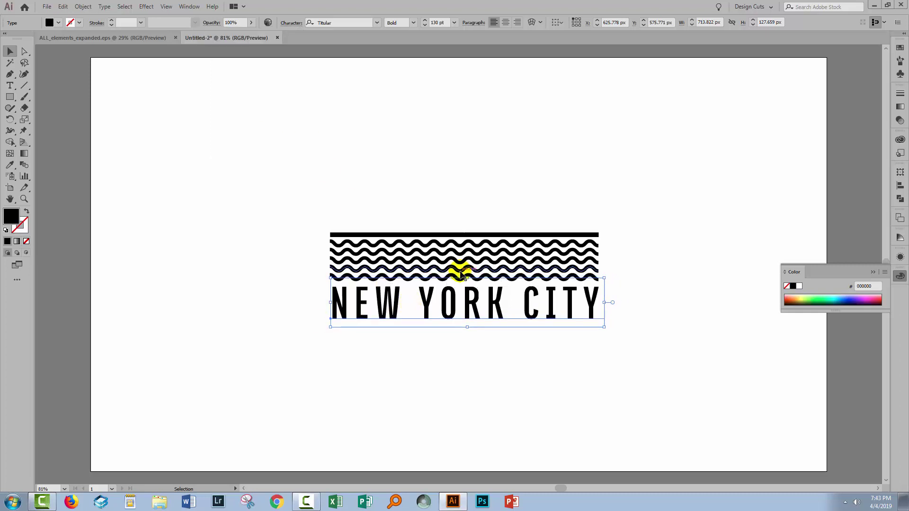
Select the Statue of Liberty icon in ALL_elements_expanded.eps.
{"action": "left_click", "coordinate": [150, 157]}
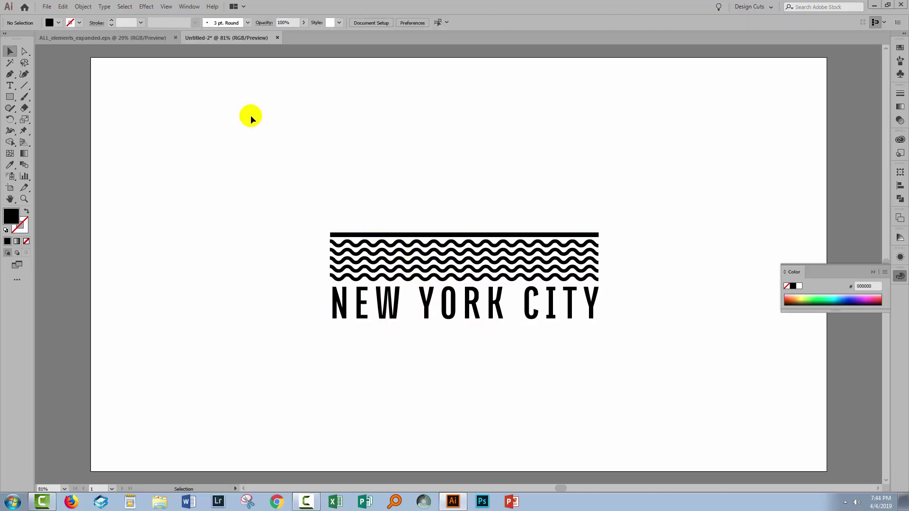
{"action": "left_click", "coordinate": [108, 36]}
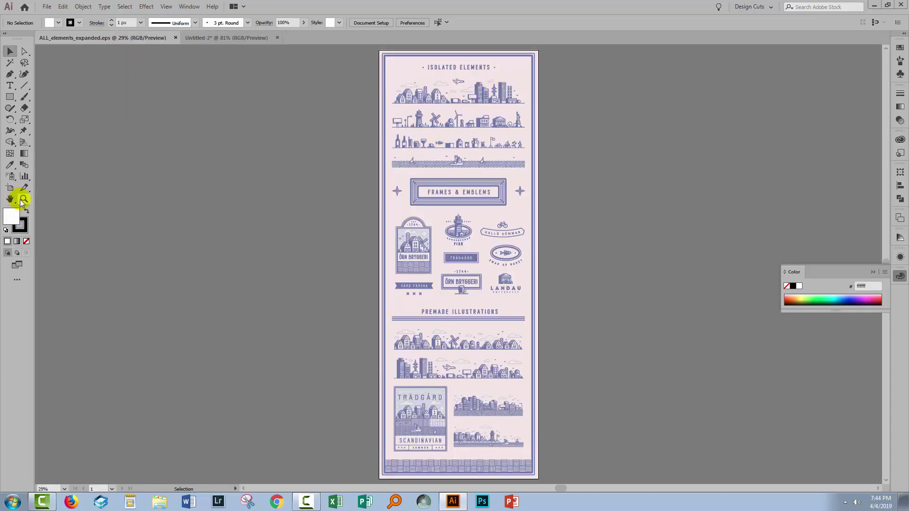
{"action": "left_click_drag", "start_coordinate": [390, 89], "coordinate": [533, 163]}
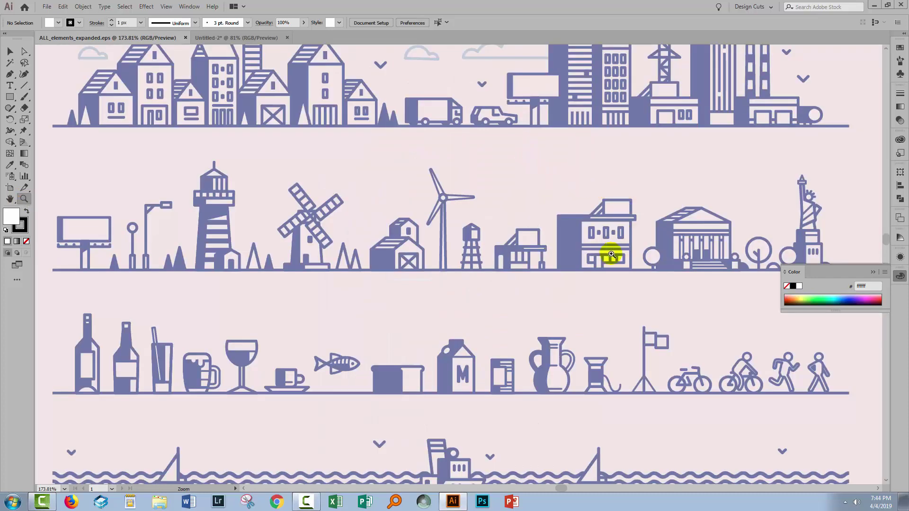
{"action": "left_click", "coordinate": [872, 272]}
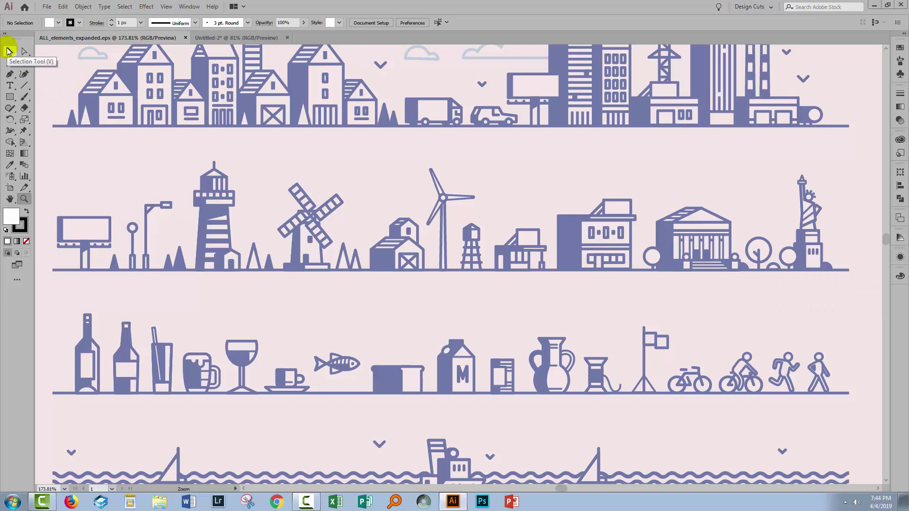
{"action": "left_click", "coordinate": [9, 51]}
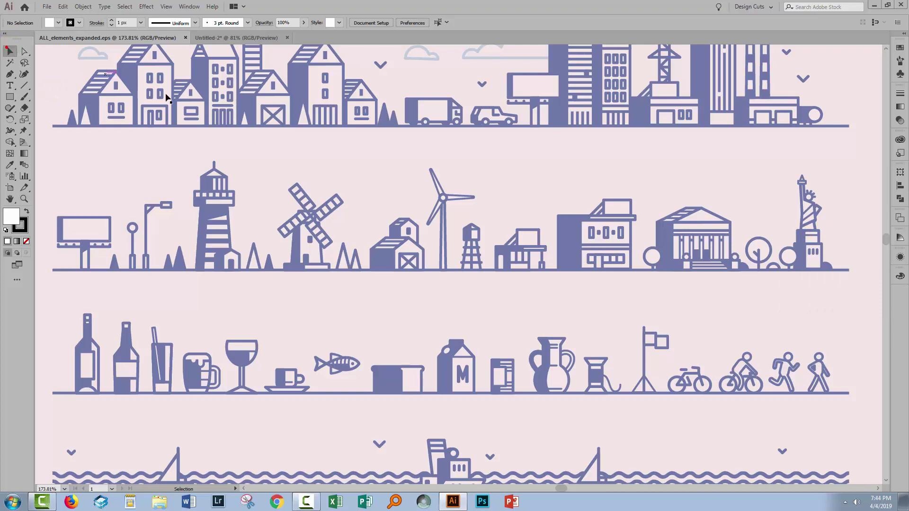
{"action": "left_click", "coordinate": [803, 208]}
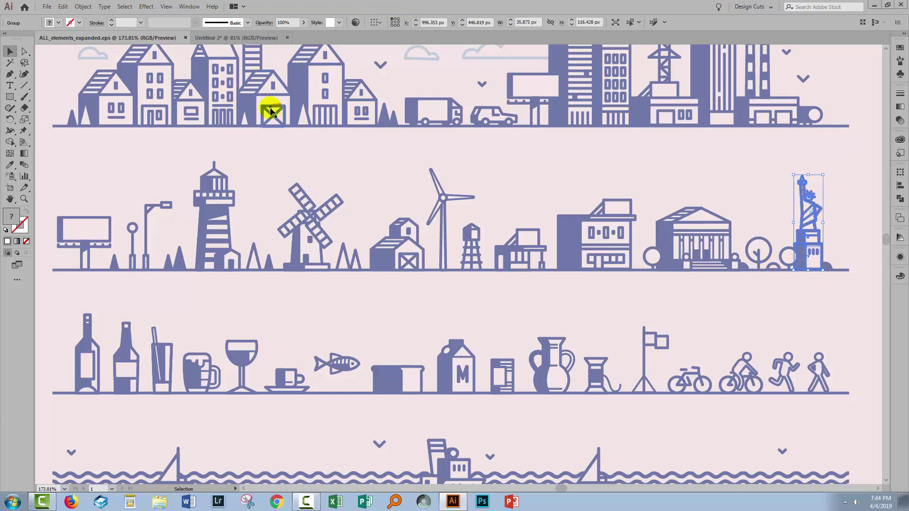
Paste the statue into the logo, enlarge it, and stand it on the top line.
{"action": "left_click", "coordinate": [236, 38]}
{"action": "left_click", "coordinate": [411, 230]}
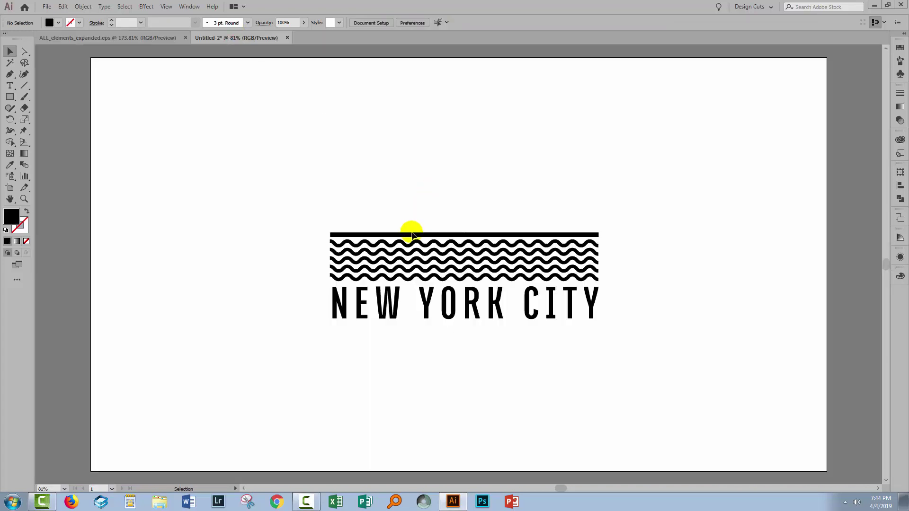
{"action": "key", "text": "ctrl+v"}
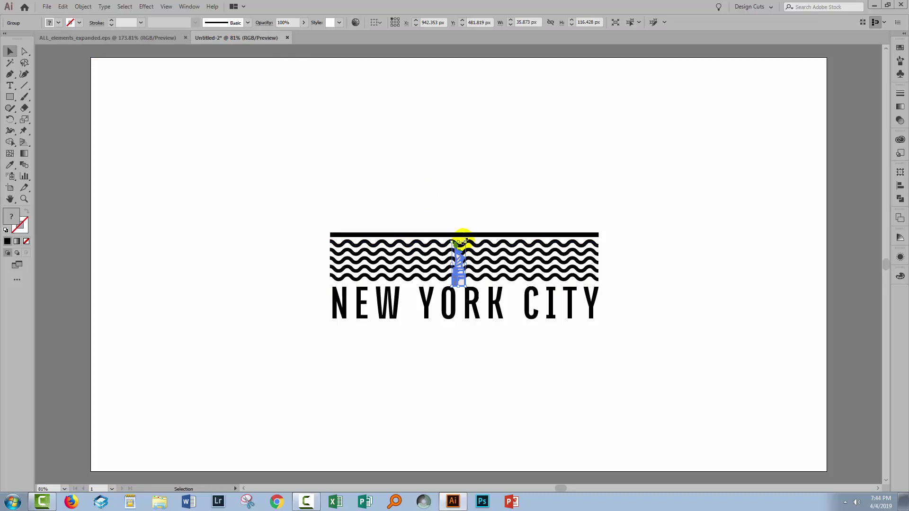
{"action": "left_click_drag", "start_coordinate": [465, 242], "coordinate": [547, 142]}
{"action": "left_click_drag", "start_coordinate": [477, 204], "coordinate": [522, 163]}
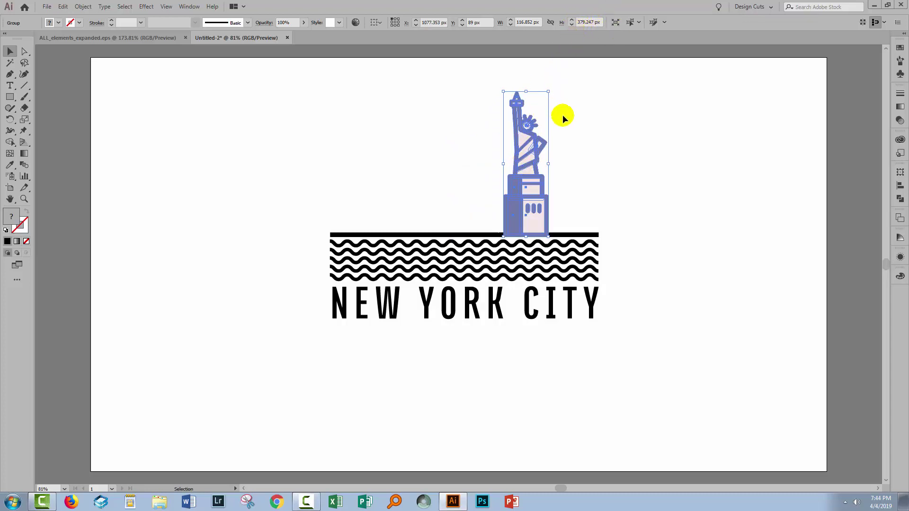
{"action": "left_click_drag", "start_coordinate": [523, 161], "coordinate": [513, 174]}
{"action": "left_click", "coordinate": [556, 173]}
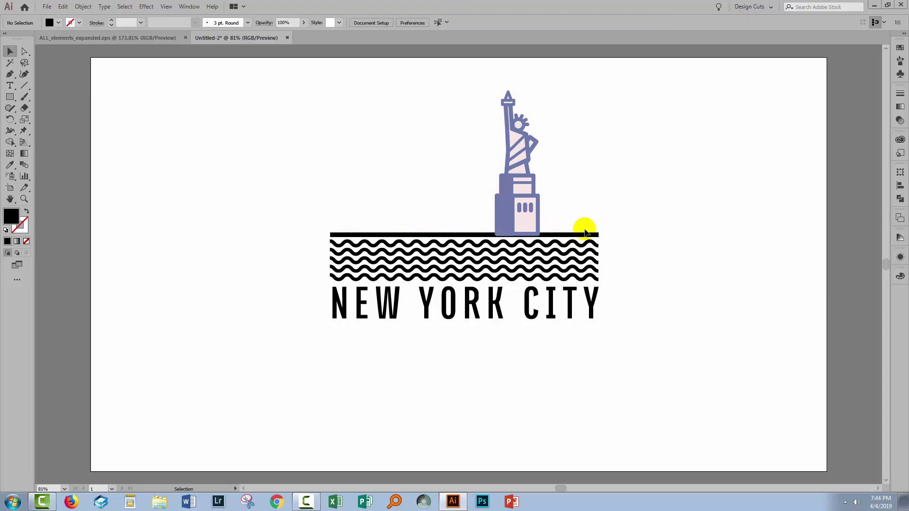
Bring in the tugboat from the elements sheet, double its size, and place it on the left waves.
{"action": "left_click", "coordinate": [127, 38]}
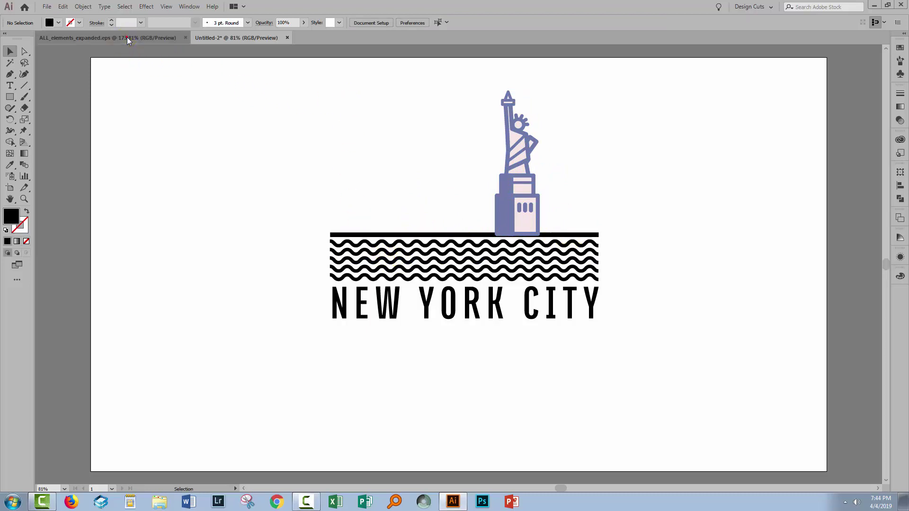
{"action": "scroll", "coordinate": [325, 354], "scroll_direction": "down", "scroll_amount": 2}
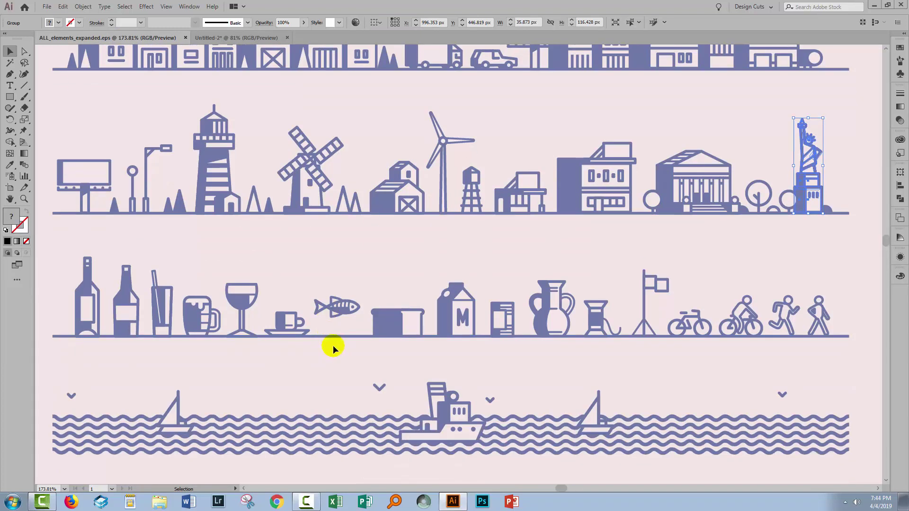
{"action": "left_click", "coordinate": [442, 408]}
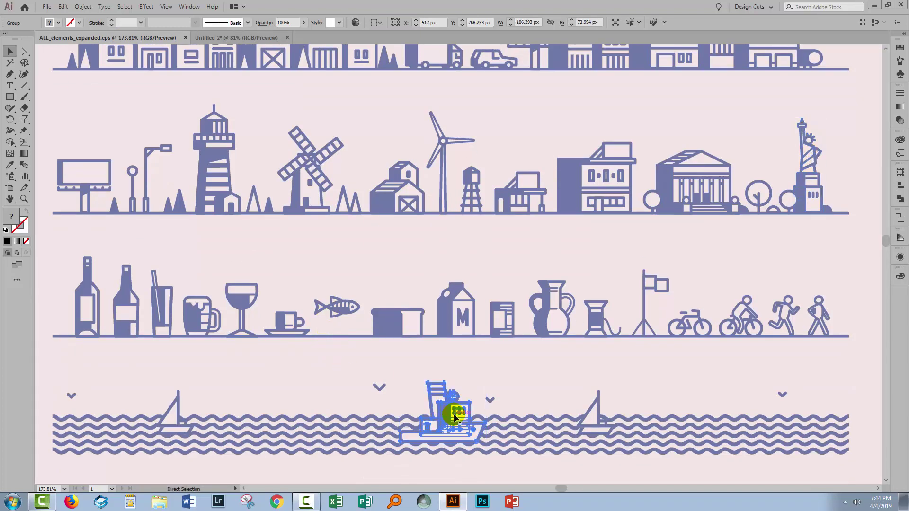
{"action": "left_click", "coordinate": [237, 37]}
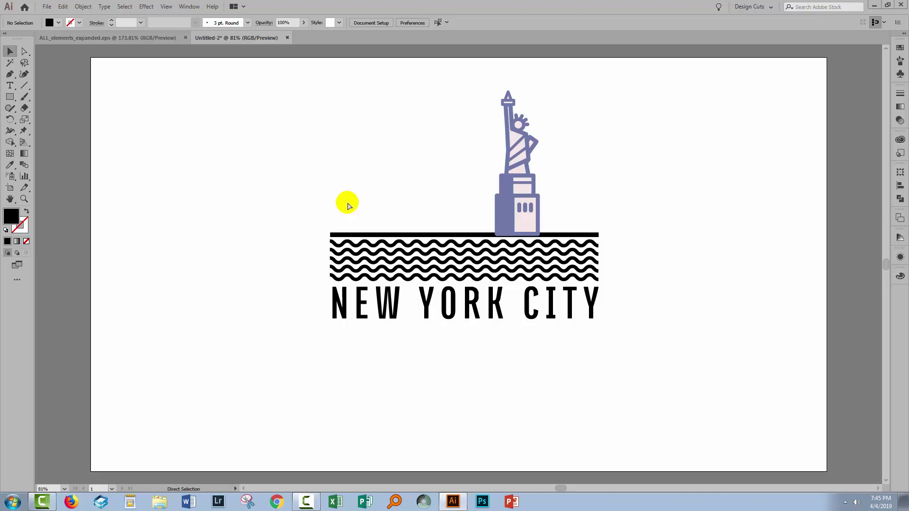
{"action": "key", "text": "ctrl+v"}
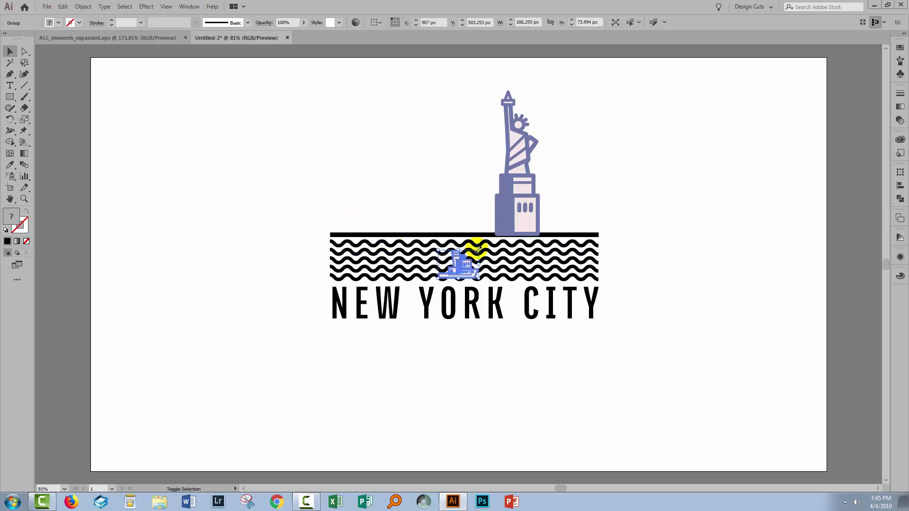
{"action": "left_click_drag", "start_coordinate": [477, 246], "coordinate": [531, 198]}
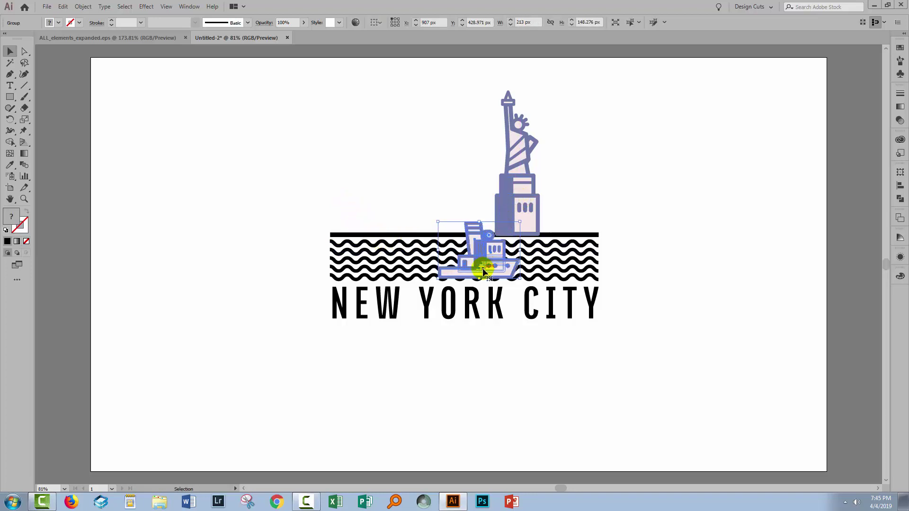
{"action": "left_click_drag", "start_coordinate": [483, 271], "coordinate": [396, 255]}
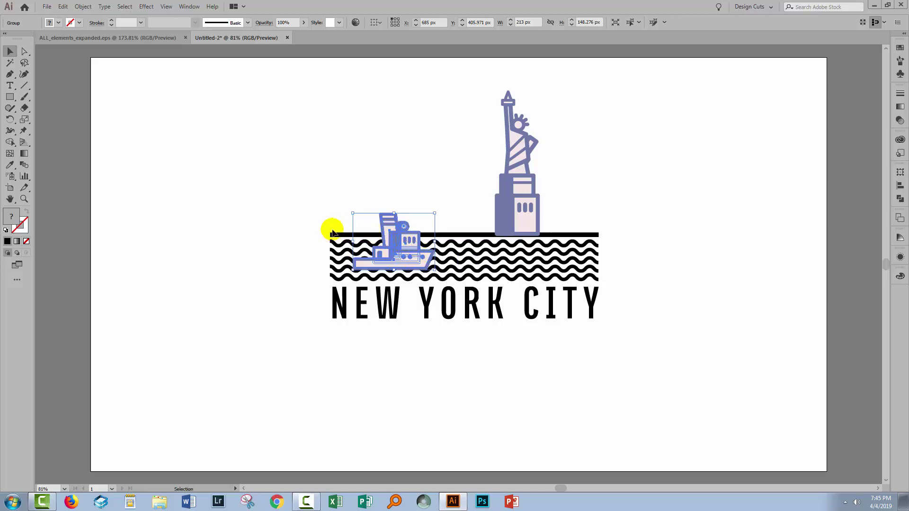
{"action": "left_click", "coordinate": [287, 229]}
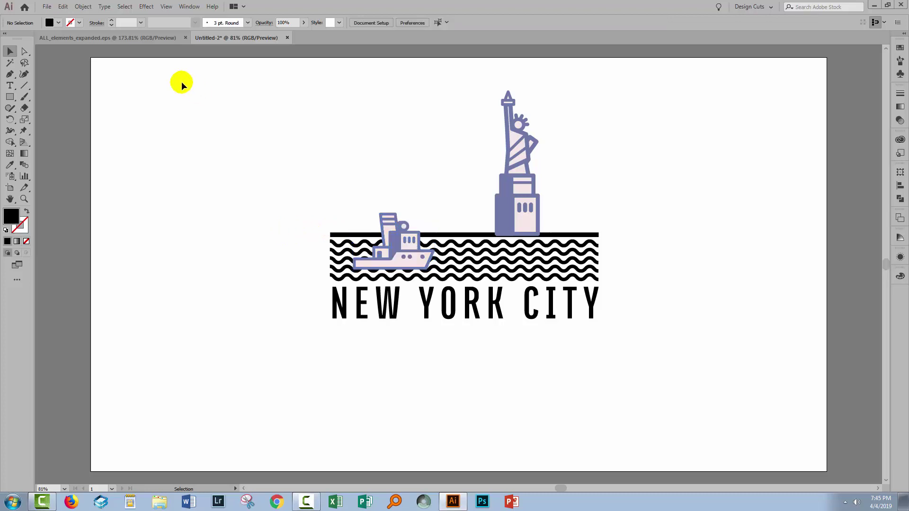
Add the small sailboat on the right waves and nudge the statue about 33 px left.
{"action": "left_click", "coordinate": [99, 38]}
{"action": "left_click", "coordinate": [583, 417]}
{"action": "left_click_drag", "start_coordinate": [582, 419], "coordinate": [502, 224]}
{"action": "left_click_drag", "start_coordinate": [467, 260], "coordinate": [560, 259]}
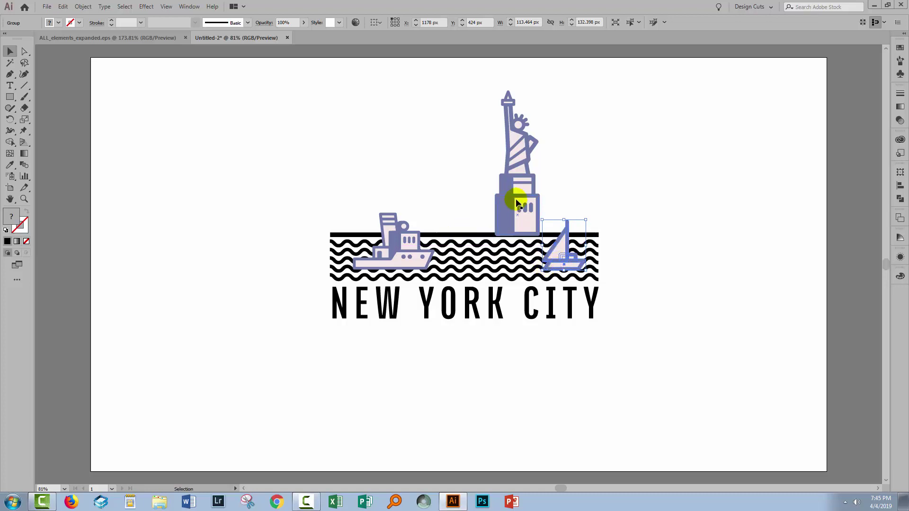
{"action": "left_click_drag", "start_coordinate": [519, 200], "coordinate": [516, 203]}
{"action": "key", "text": "shift+Left"}
{"action": "key", "text": "shift+Left"}
{"action": "key", "text": "shift+Left"}
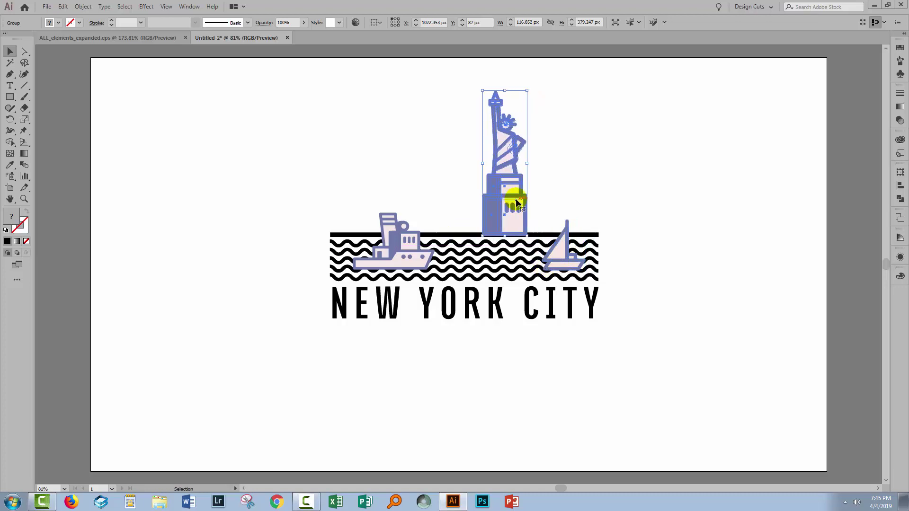
{"action": "left_click_drag", "start_coordinate": [564, 265], "coordinate": [561, 266]}
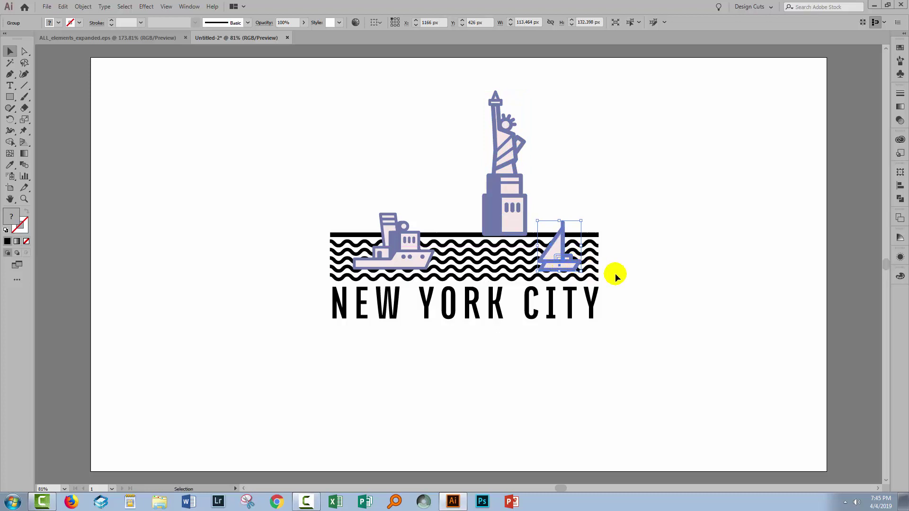
{"action": "left_click", "coordinate": [627, 283]}
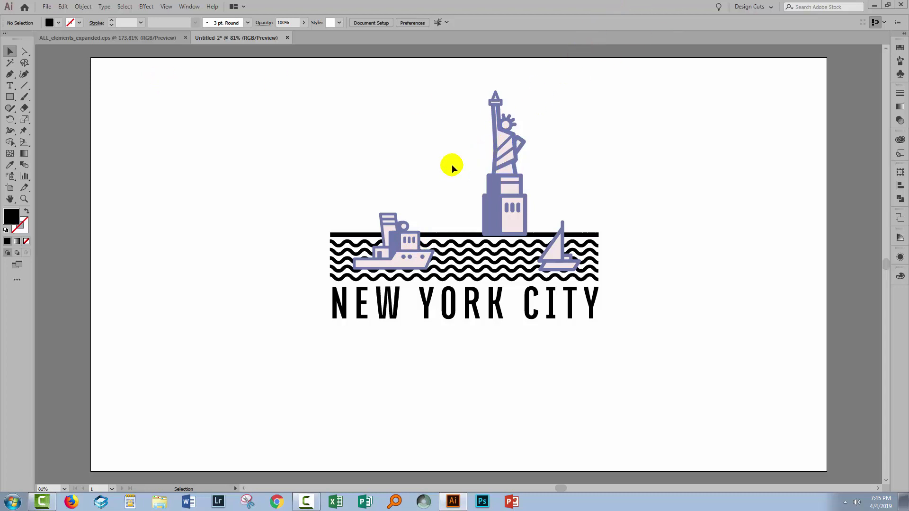
Draw a 117 px circle left of the statue with a 9 px black outline and the statue base's pale pink fill.
{"action": "left_click", "coordinate": [10, 97]}
{"action": "left_click", "coordinate": [49, 122]}
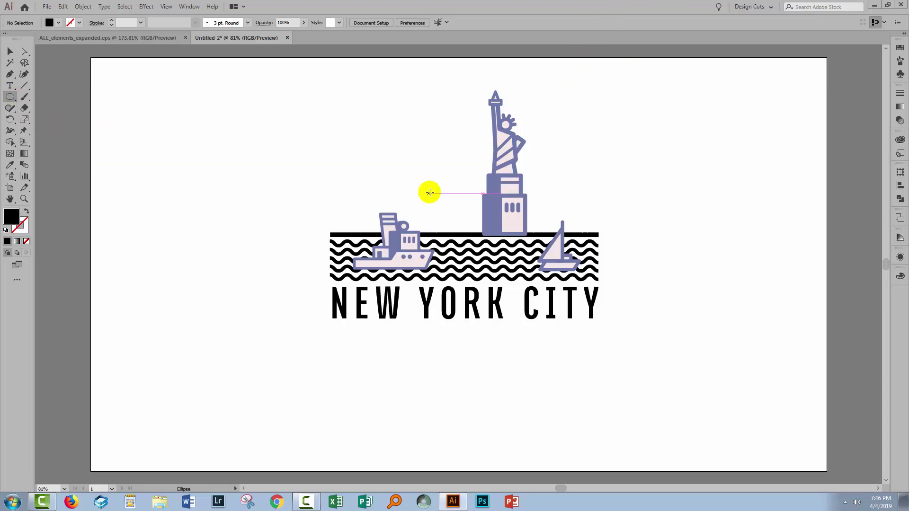
{"action": "left_click_drag", "start_coordinate": [415, 169], "coordinate": [451, 215]}
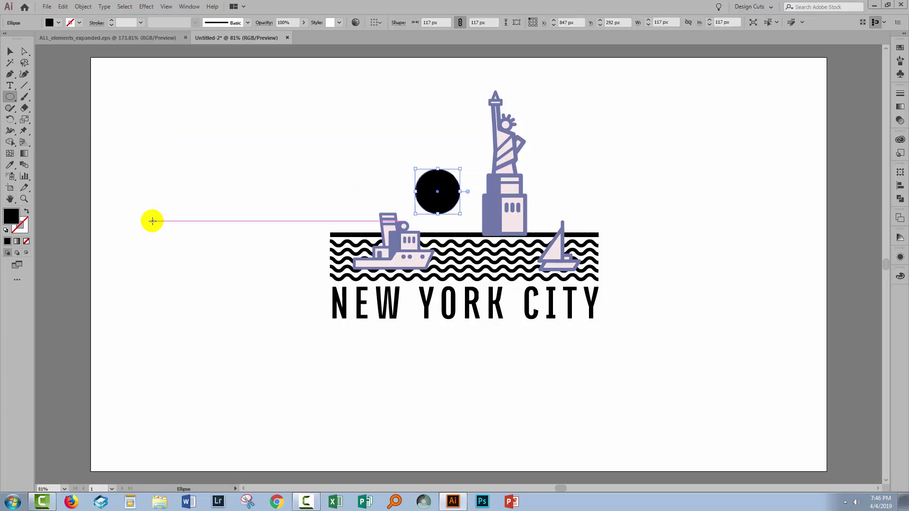
{"action": "left_click", "coordinate": [27, 211]}
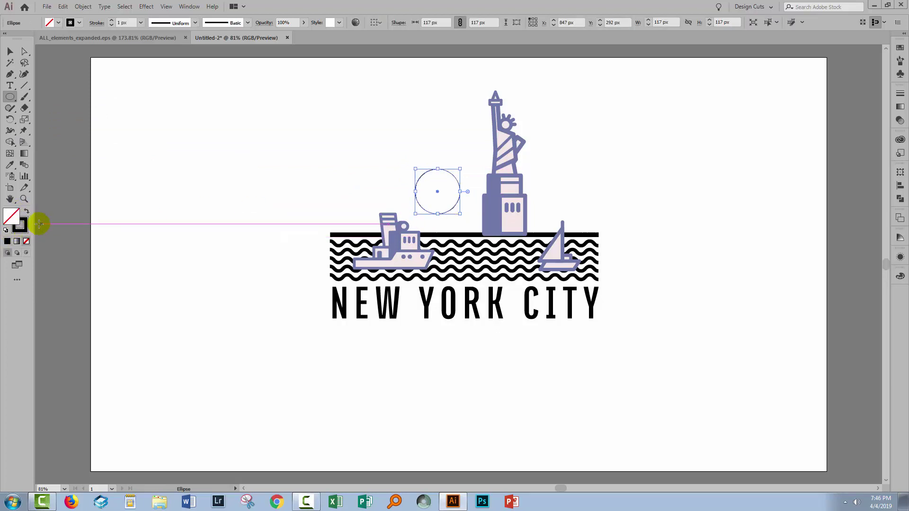
{"action": "left_click", "coordinate": [126, 22]}
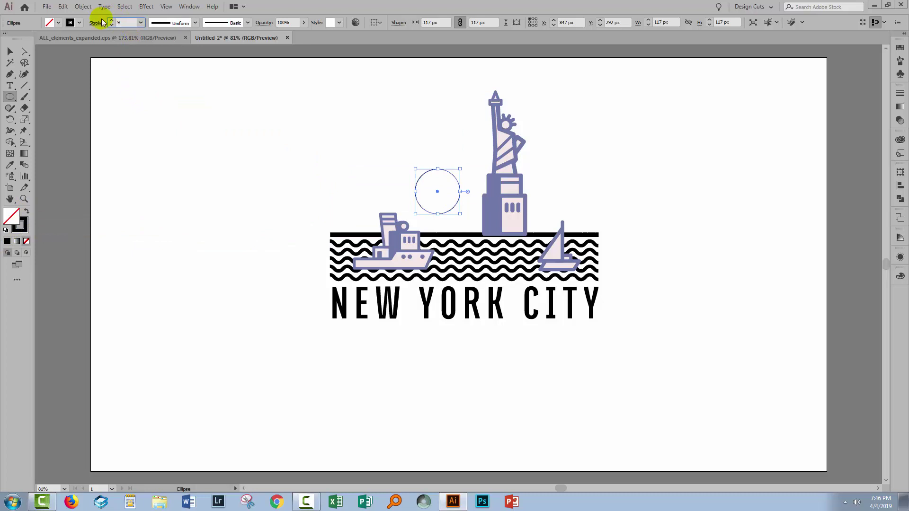
{"action": "key", "text": "Tab"}
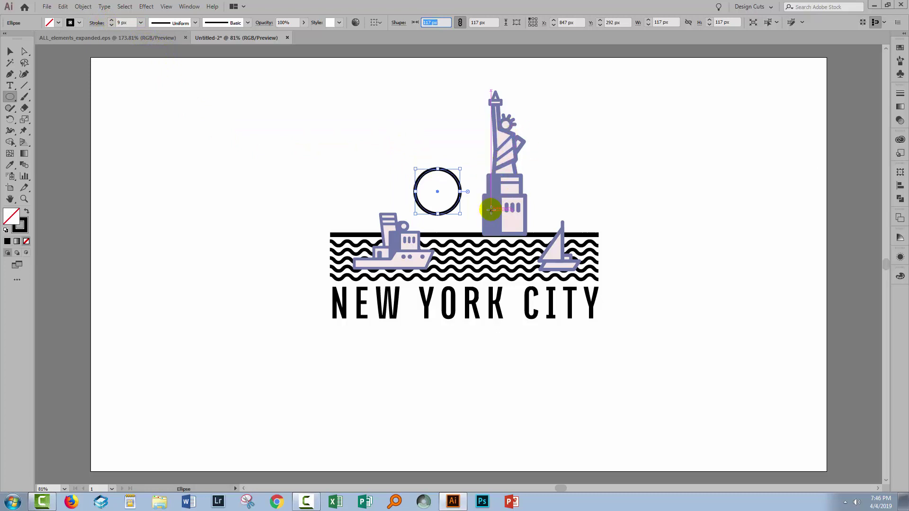
{"action": "left_click", "coordinate": [9, 166]}
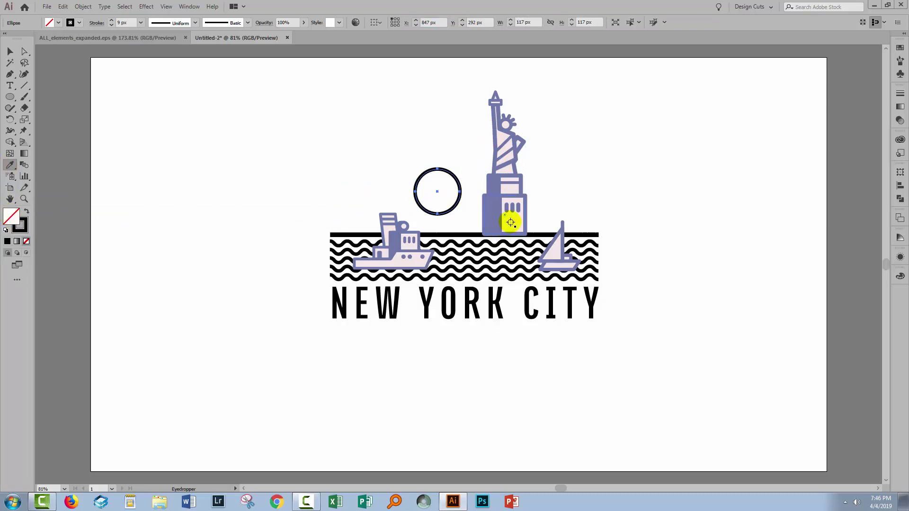
{"action": "left_click", "coordinate": [511, 222]}
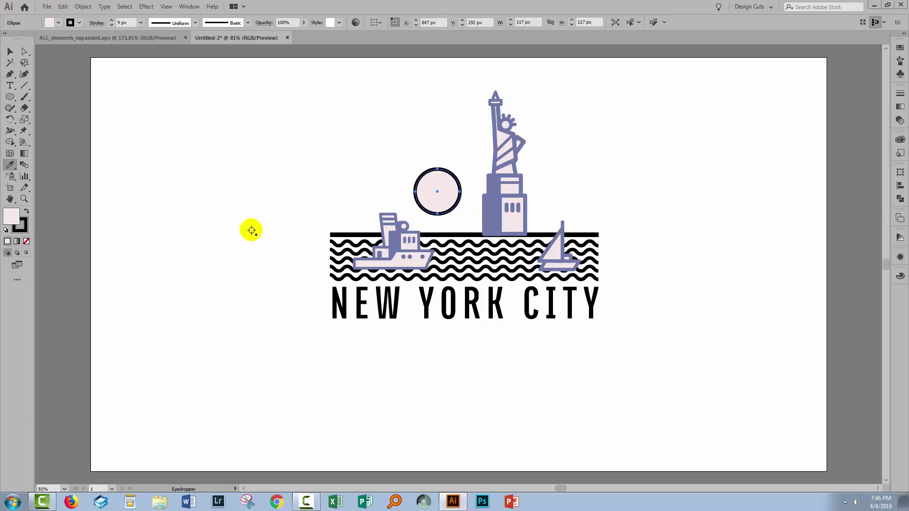
{"action": "left_click", "coordinate": [28, 89]}
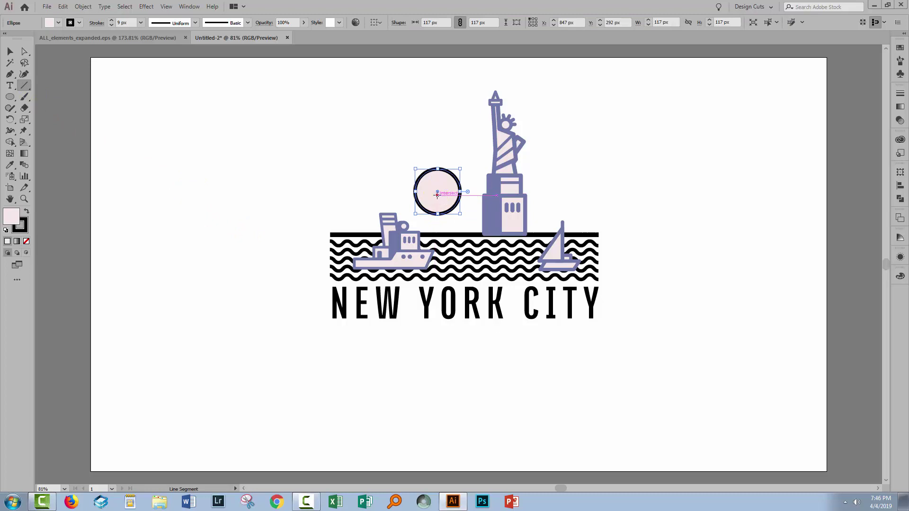
Draw a vertical trunk from the circle centre down to the waves with round caps.
{"action": "left_click_drag", "start_coordinate": [436, 192], "coordinate": [435, 234]}
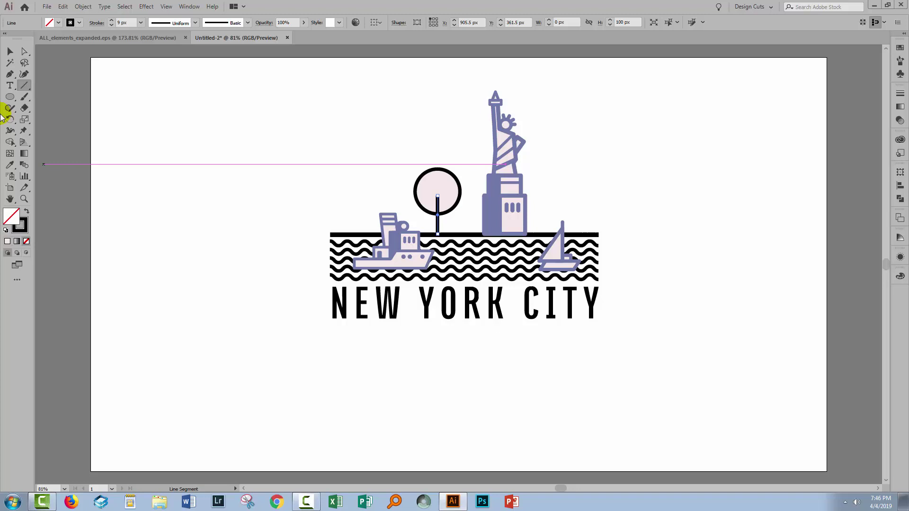
{"action": "key", "text": "v"}
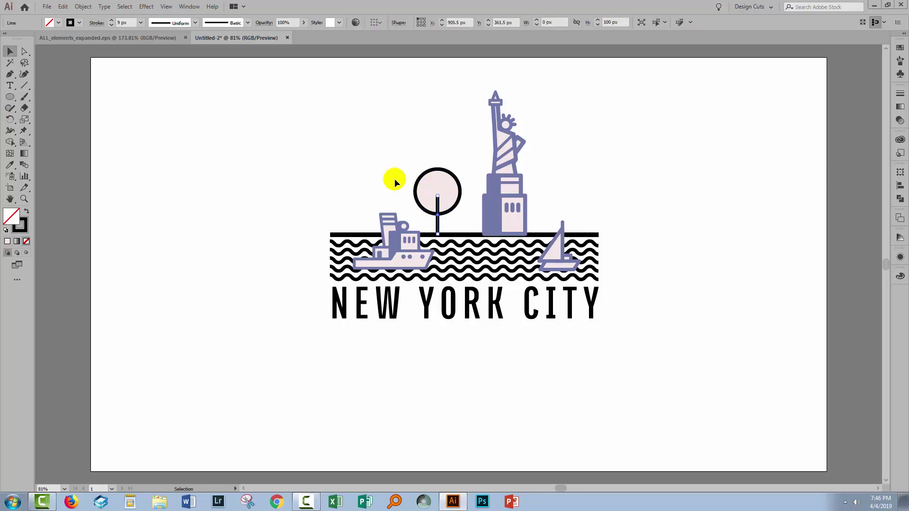
{"action": "left_click", "coordinate": [97, 23]}
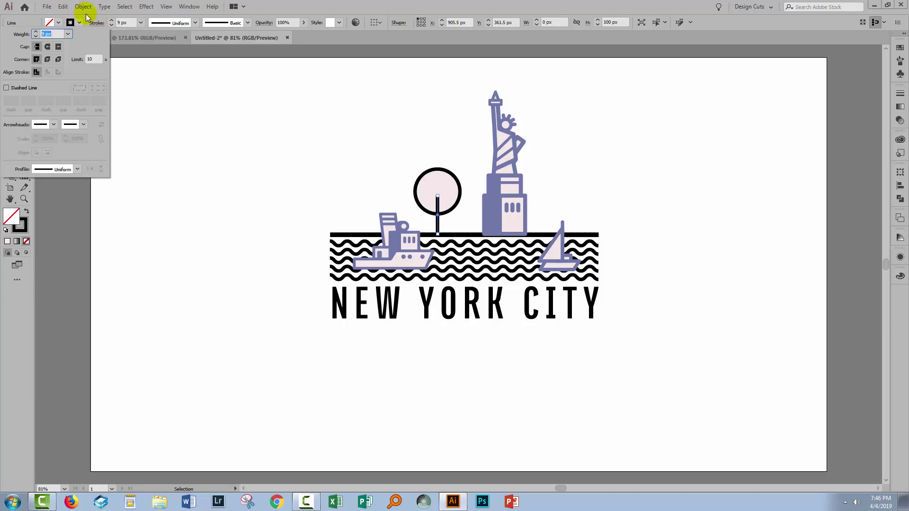
{"action": "left_click", "coordinate": [48, 47]}
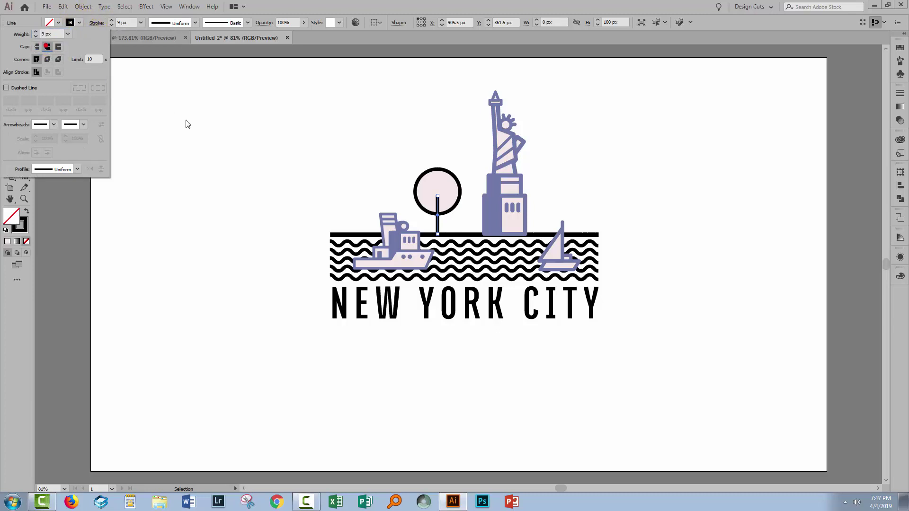
Add a short diagonal branch off the trunk and zoom in on the tree.
{"action": "left_click", "coordinate": [24, 86]}
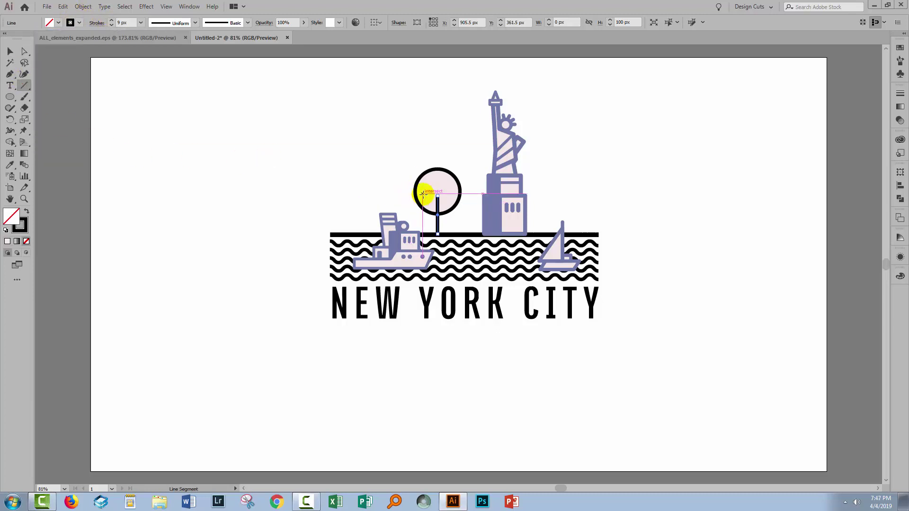
{"action": "left_click", "coordinate": [435, 204]}
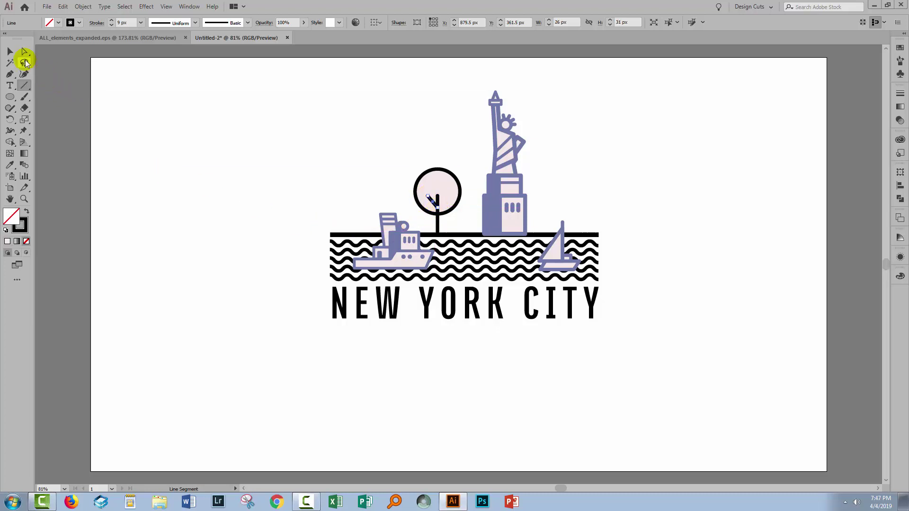
{"action": "left_click", "coordinate": [11, 51]}
{"action": "key", "text": "z"}
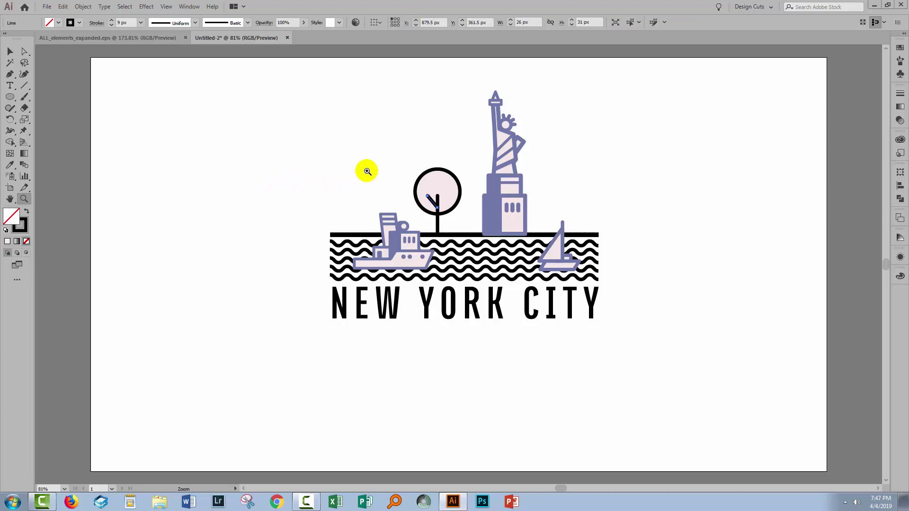
{"action": "left_click_drag", "start_coordinate": [393, 161], "coordinate": [481, 257]}
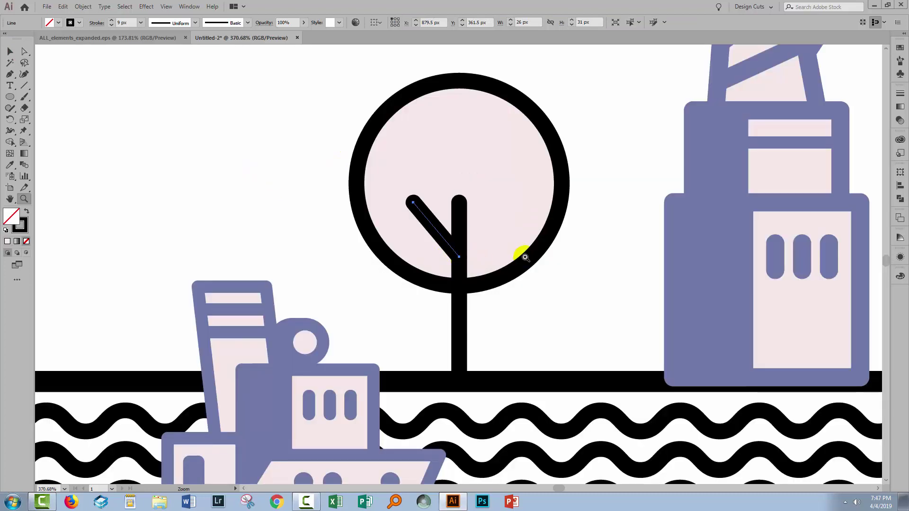
{"action": "left_click", "coordinate": [9, 53]}
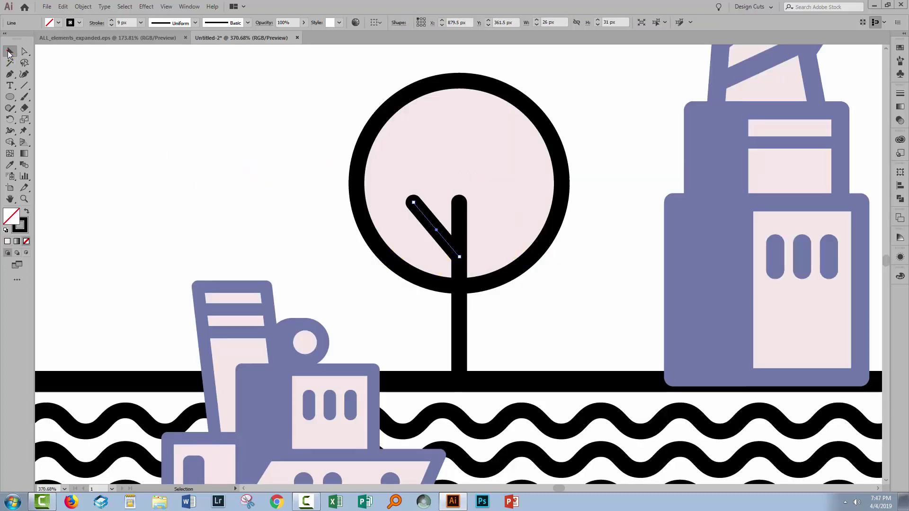
{"action": "left_click", "coordinate": [278, 169]}
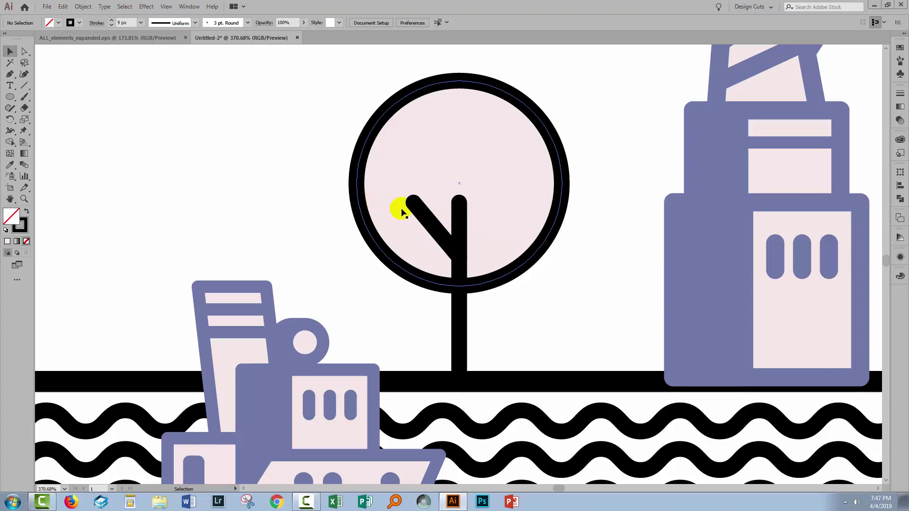
Uncheck Scale Strokes & Effects in the General preferences and confirm with OK.
{"action": "left_click", "coordinate": [63, 7]}
{"action": "mouse_move", "coordinate": [112, 314]}
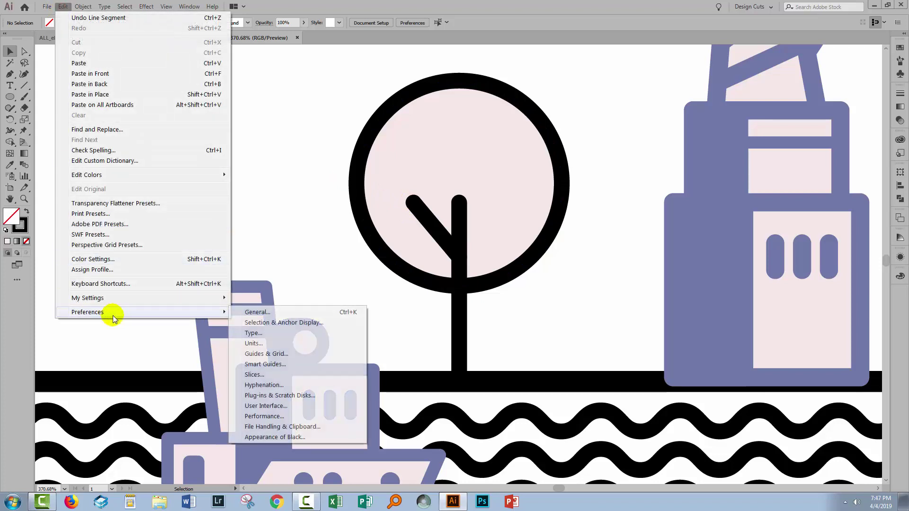
{"action": "left_click", "coordinate": [258, 314]}
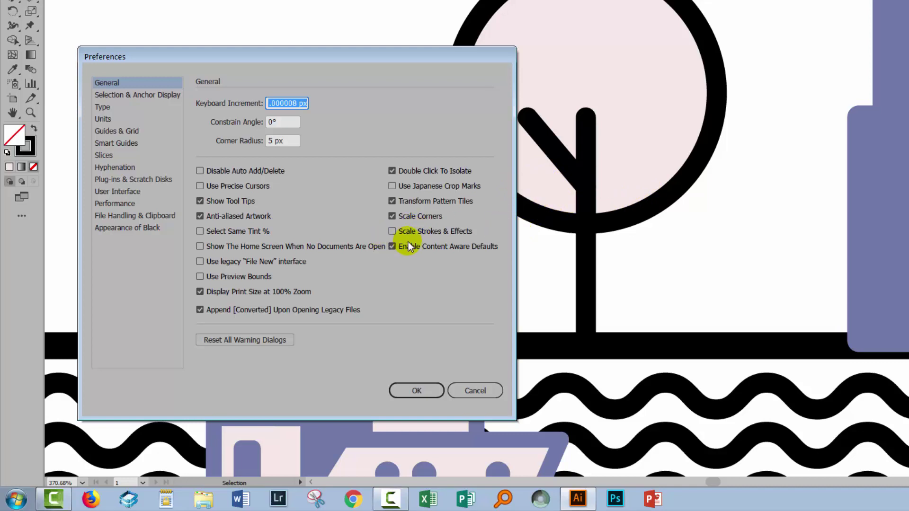
{"action": "left_click", "coordinate": [414, 390]}
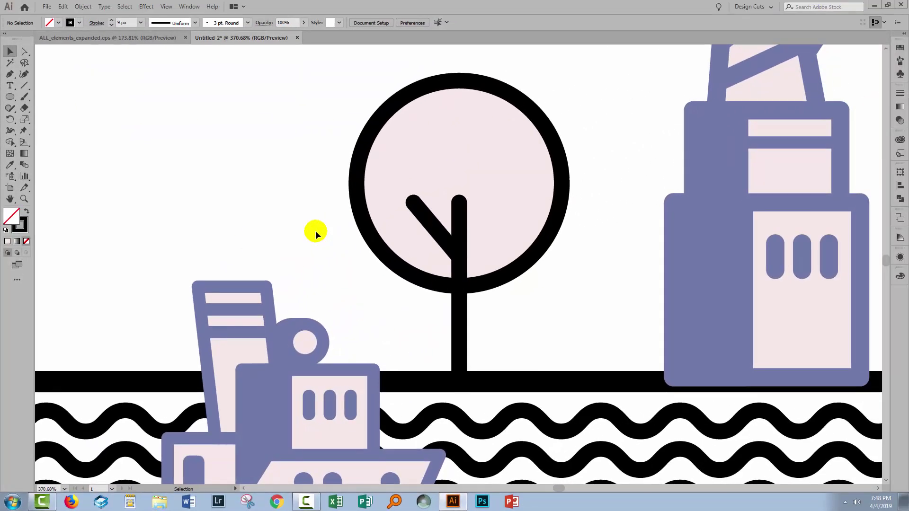
Fit the artboard in view and scale the whole tree down to about 102 px wide.
{"action": "key", "text": "ctrl+0"}
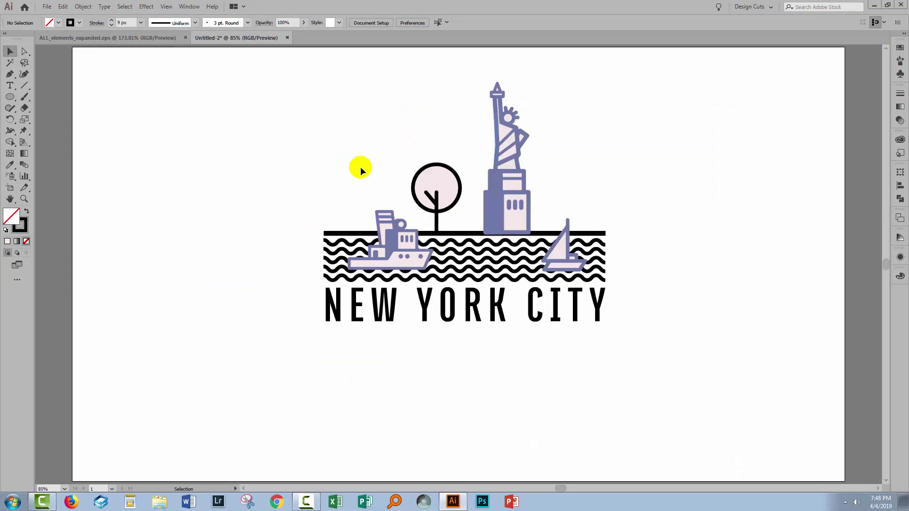
{"action": "left_click_drag", "start_coordinate": [425, 182], "coordinate": [470, 177]}
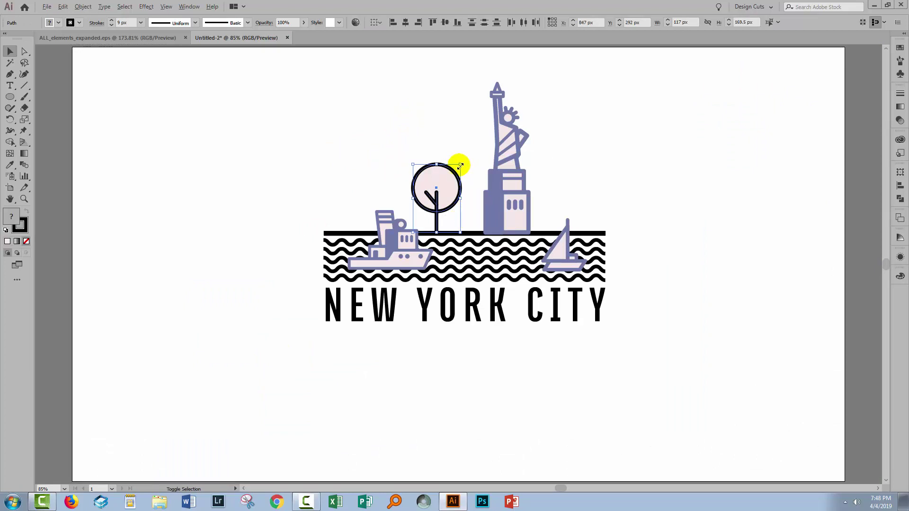
{"action": "left_click_drag", "start_coordinate": [461, 165], "coordinate": [457, 175]}
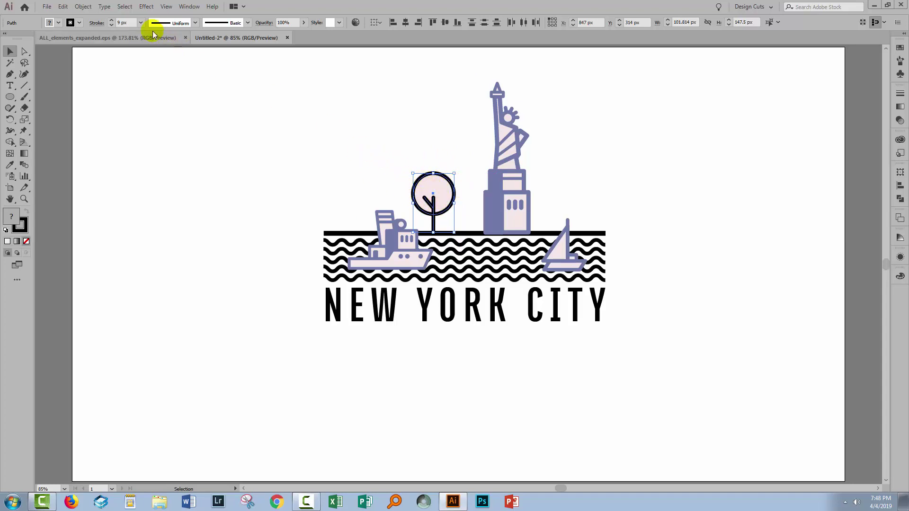
Group the tree's circle and lines into one object and deselect it.
{"action": "left_click", "coordinate": [84, 7]}
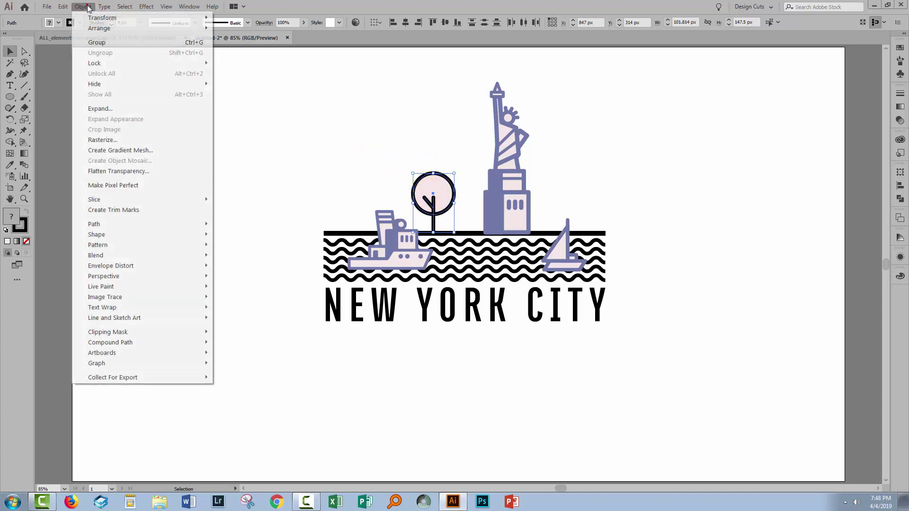
{"action": "left_click", "coordinate": [97, 42]}
{"action": "left_click", "coordinate": [262, 152]}
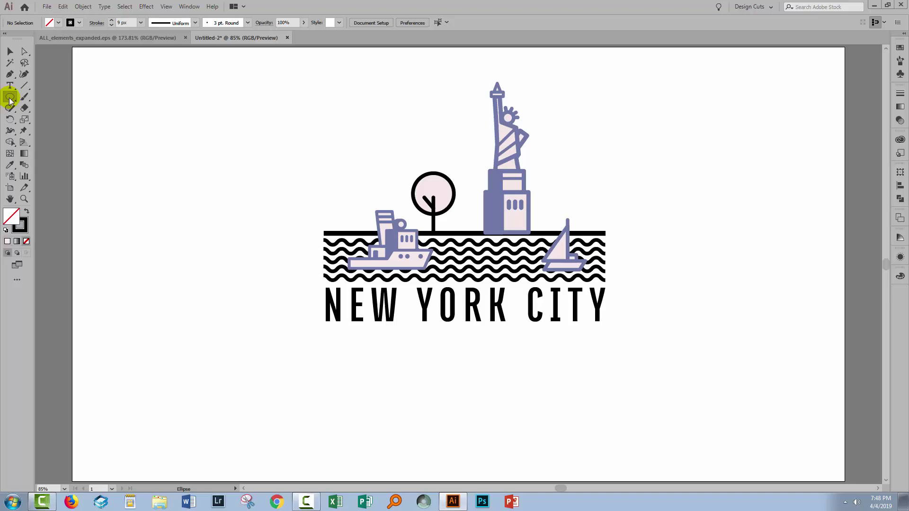
{"action": "key", "text": "v"}
{"action": "left_click", "coordinate": [10, 97]}
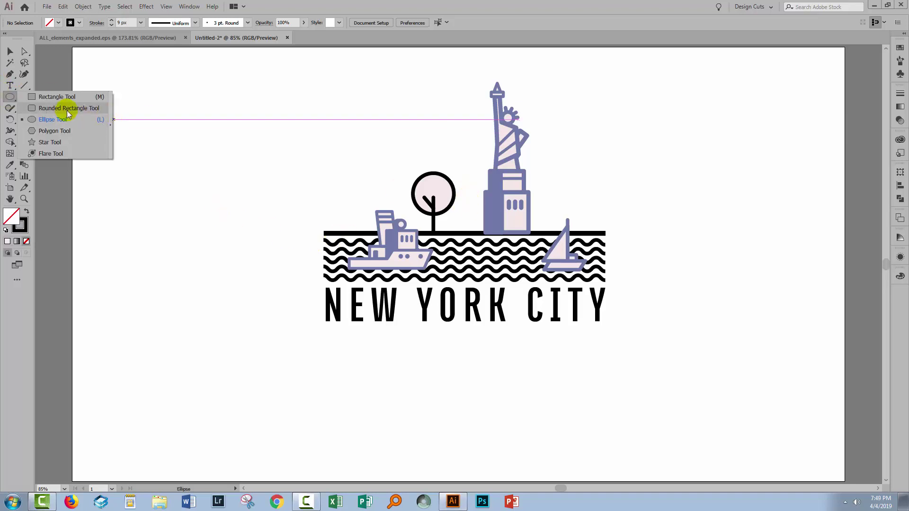
{"action": "left_click_drag", "start_coordinate": [65, 105], "coordinate": [63, 120]}
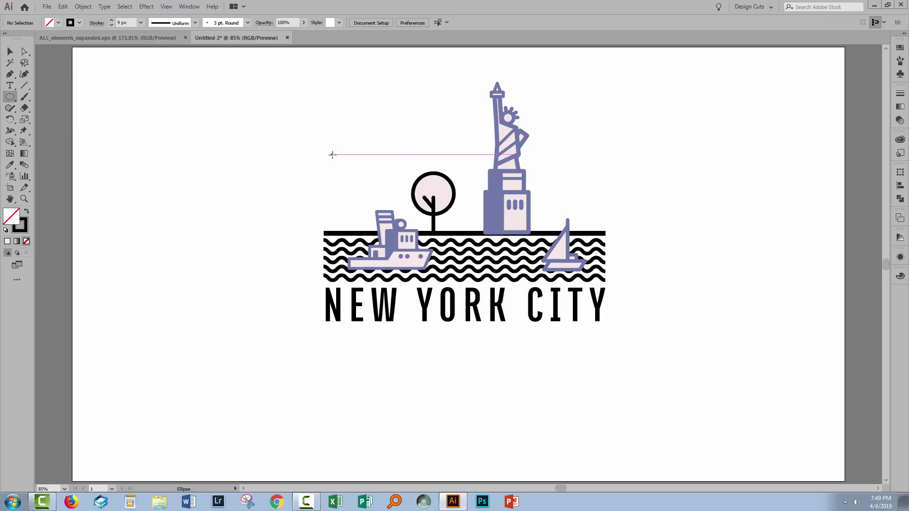
{"action": "left_click_drag", "start_coordinate": [332, 155], "coordinate": [355, 185]}
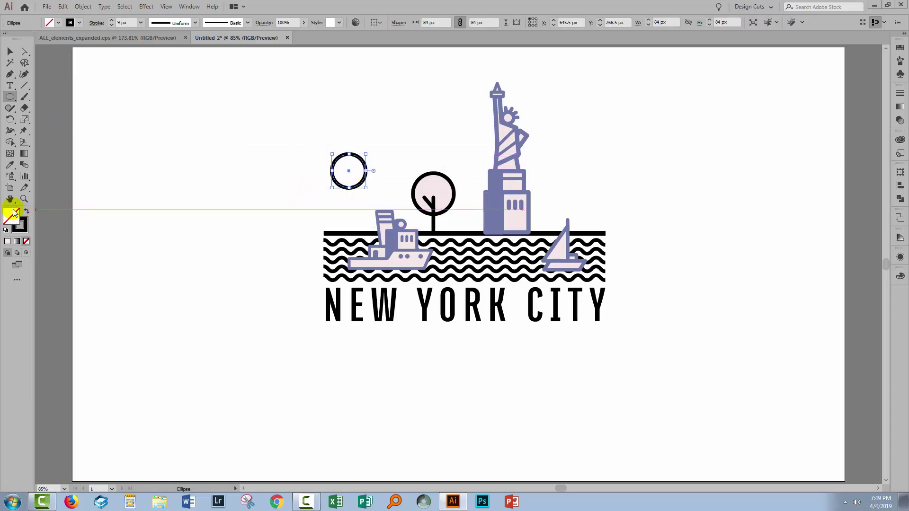
{"action": "left_click", "coordinate": [10, 164]}
{"action": "left_click", "coordinate": [518, 220]}
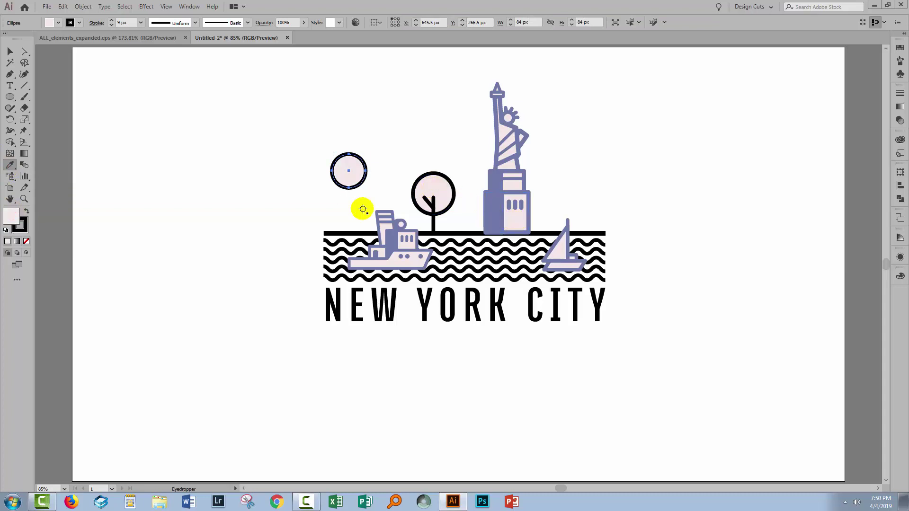
{"action": "left_click", "coordinate": [24, 85]}
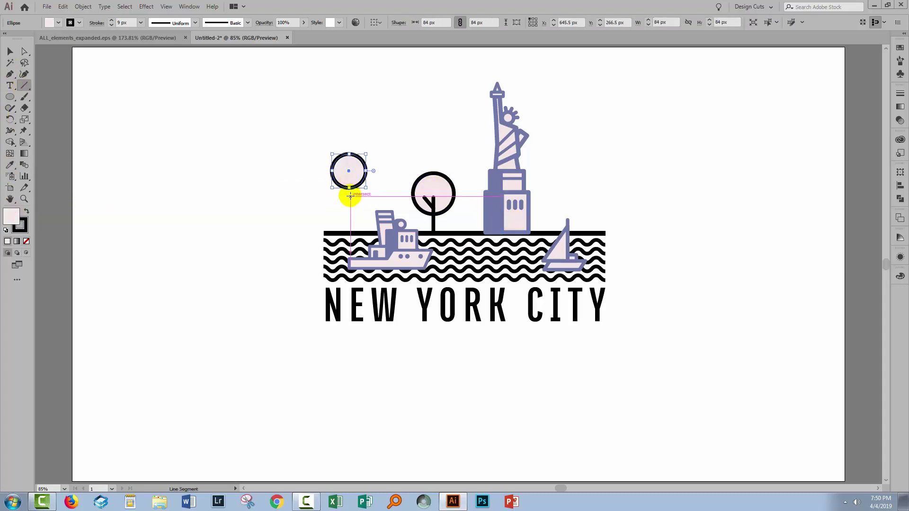
{"action": "left_click_drag", "start_coordinate": [348, 186], "coordinate": [348, 201]}
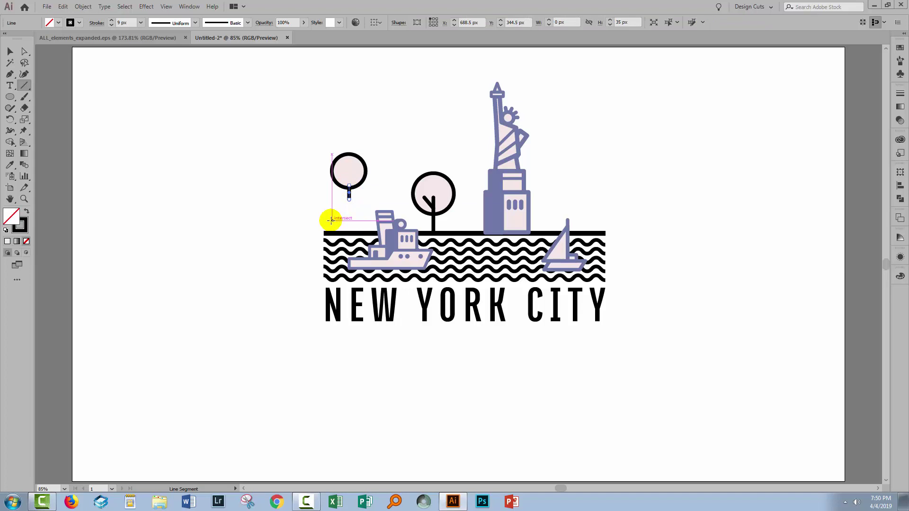
{"action": "key", "text": "v"}
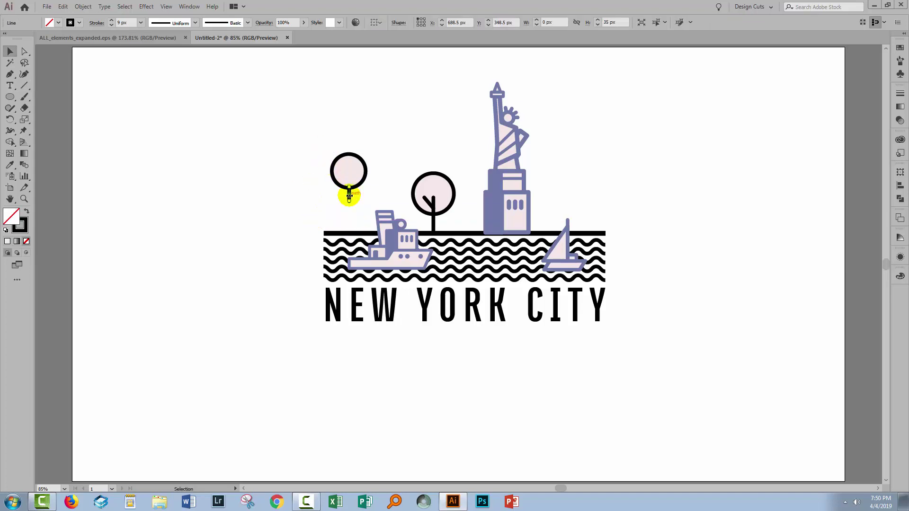
{"action": "left_click_drag", "start_coordinate": [325, 137], "coordinate": [376, 211]}
{"action": "left_click", "coordinate": [83, 7]}
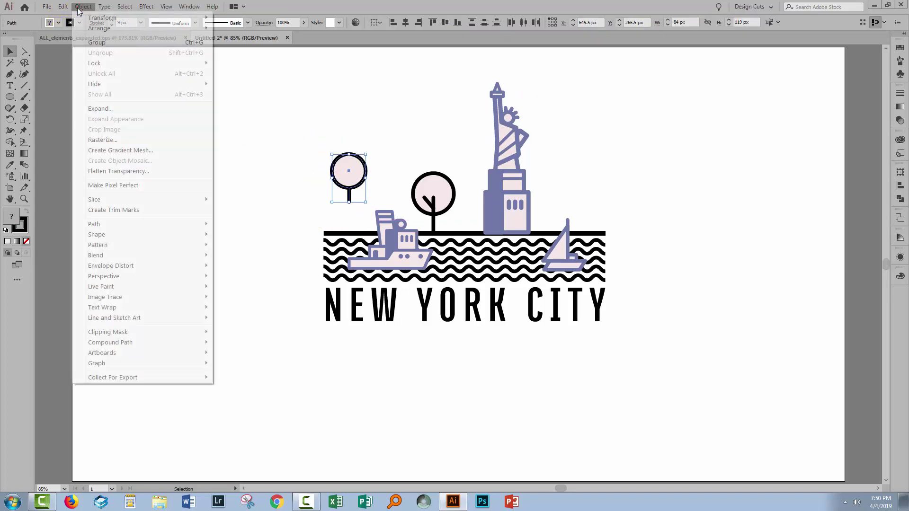
{"action": "left_click", "coordinate": [97, 43]}
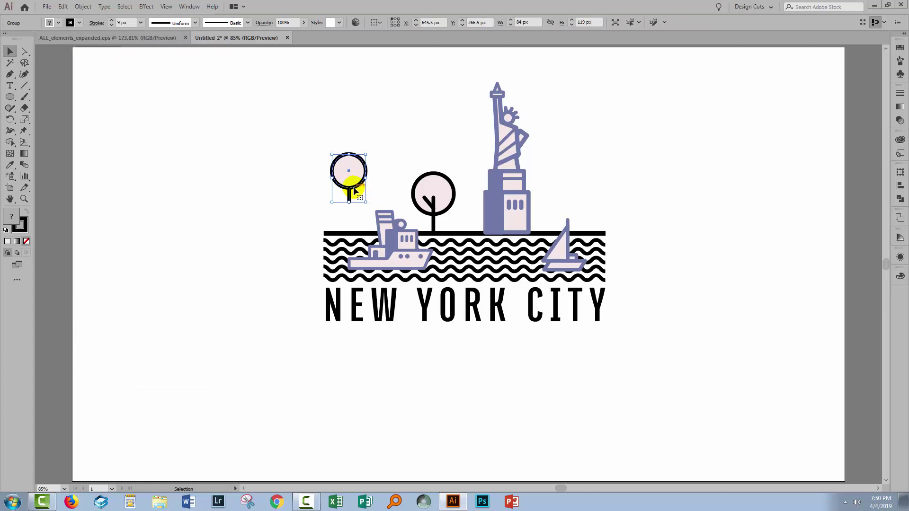
{"action": "left_click_drag", "start_coordinate": [354, 189], "coordinate": [478, 217]}
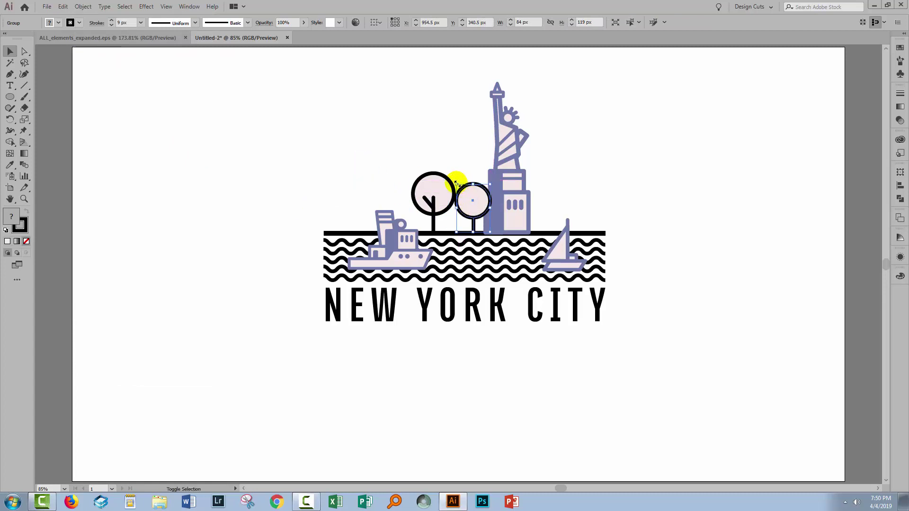
{"action": "left_click_drag", "start_coordinate": [456, 182], "coordinate": [464, 195]}
{"action": "key", "text": "ctrl+shift+a"}
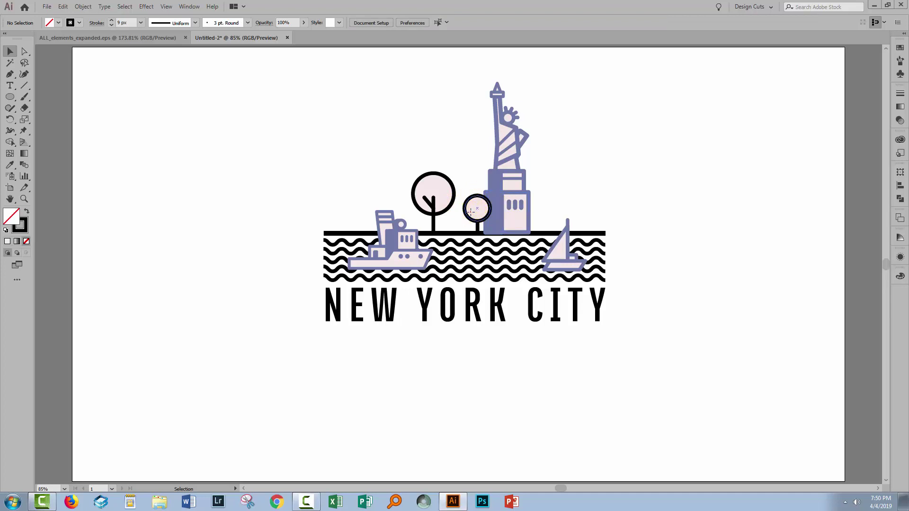
{"action": "left_click", "coordinate": [471, 211]}
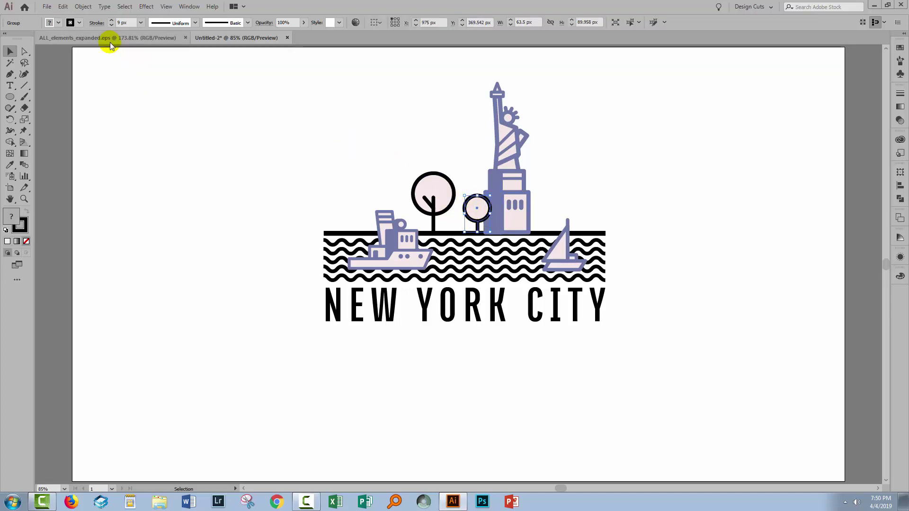
{"action": "left_click", "coordinate": [83, 6]}
{"action": "mouse_move", "coordinate": [97, 28]}
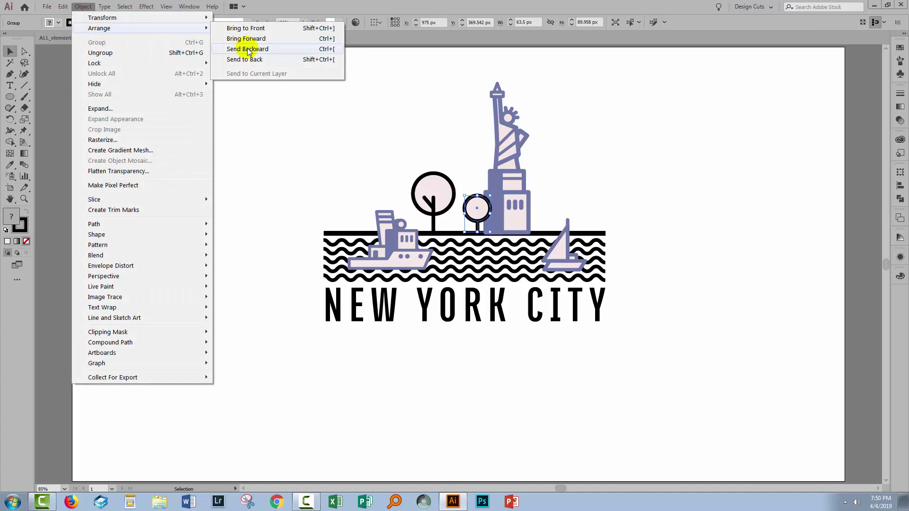
{"action": "left_click", "coordinate": [249, 59]}
{"action": "left_click", "coordinate": [344, 180]}
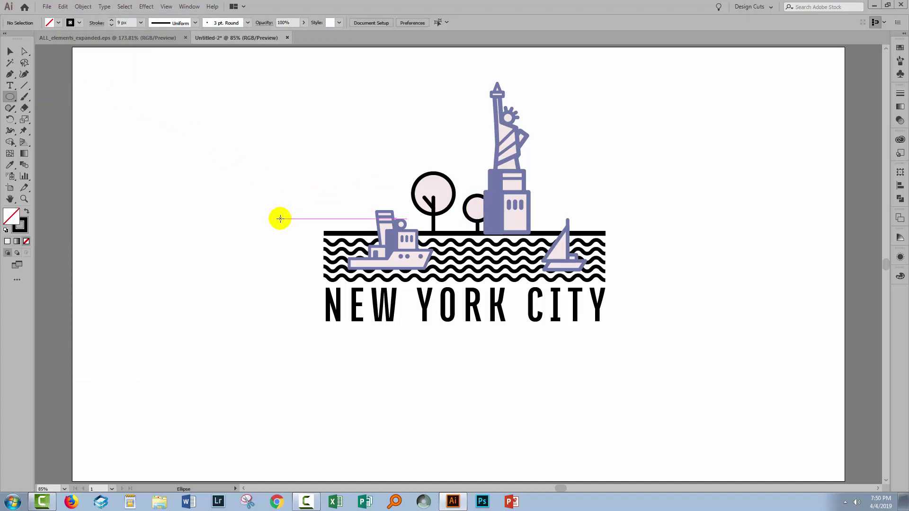
Draw a circle left of the trees and give it the statue base's pale pink.
{"action": "key", "text": "l"}
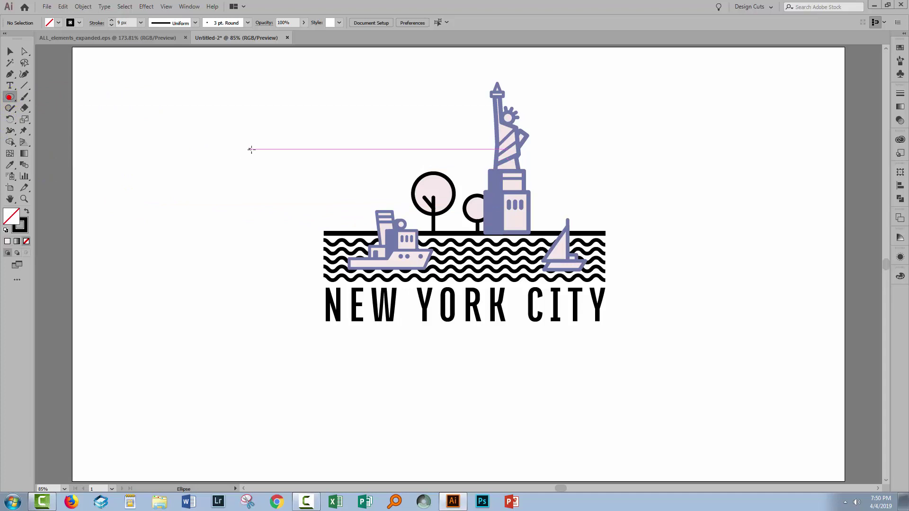
{"action": "mouse_move", "coordinate": [292, 148]}
{"action": "left_mouse_down"}
{"action": "mouse_move", "coordinate": [331, 180]}
{"action": "mouse_move", "coordinate": [291, 188]}
{"action": "left_mouse_up"}
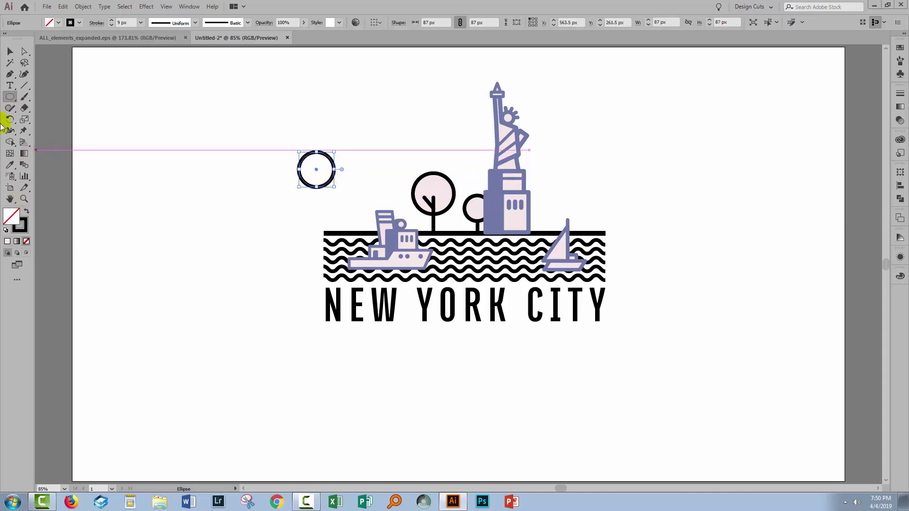
{"action": "left_click", "coordinate": [10, 166]}
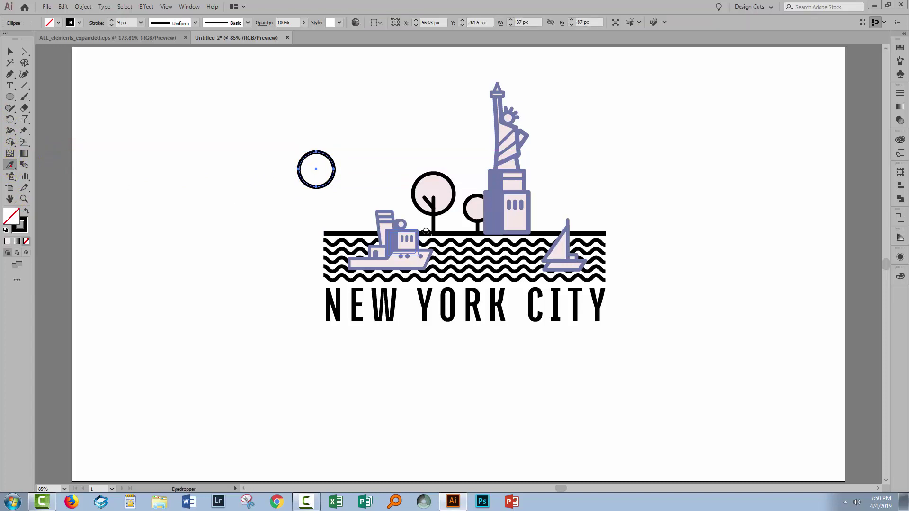
{"action": "left_click", "coordinate": [510, 219]}
{"action": "left_click", "coordinate": [337, 193]}
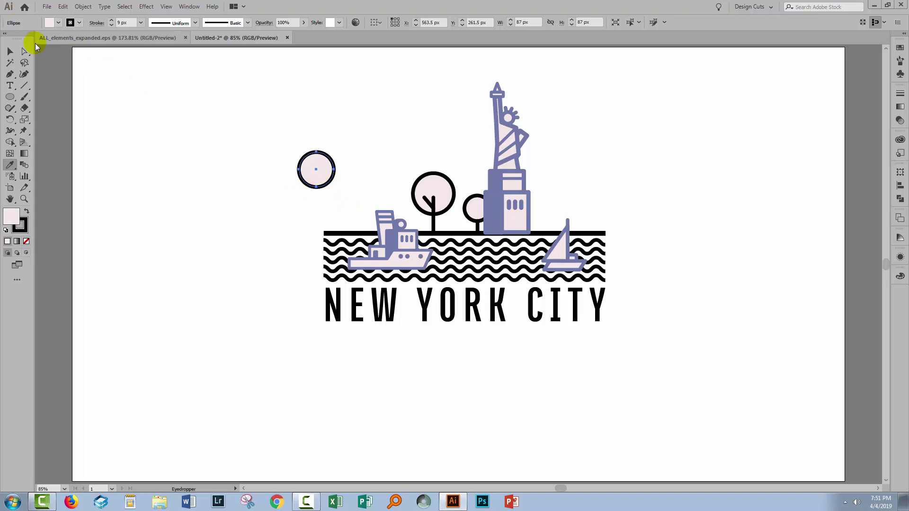
Delete the circle's bottom anchor and move the half-circle bush between the two trees.
{"action": "left_click_drag", "start_coordinate": [25, 52], "coordinate": [47, 50]}
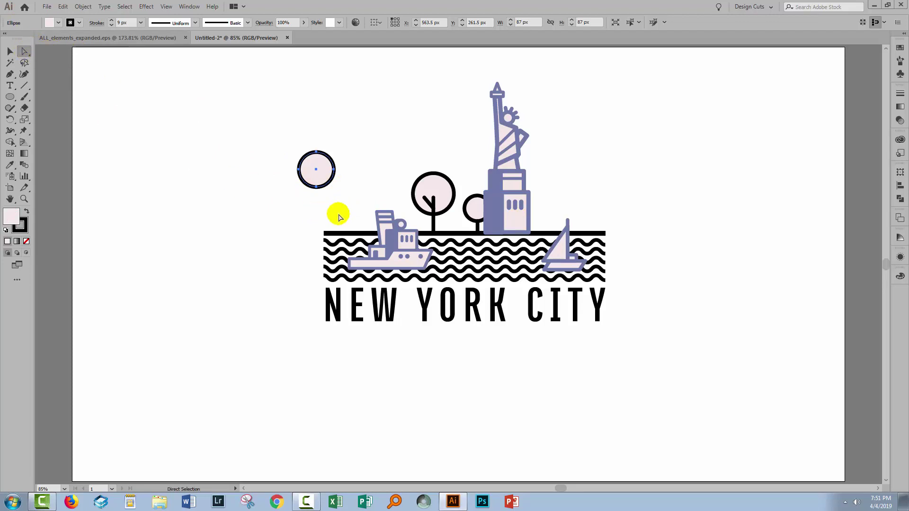
{"action": "left_click", "coordinate": [316, 186]}
{"action": "key", "text": "Delete"}
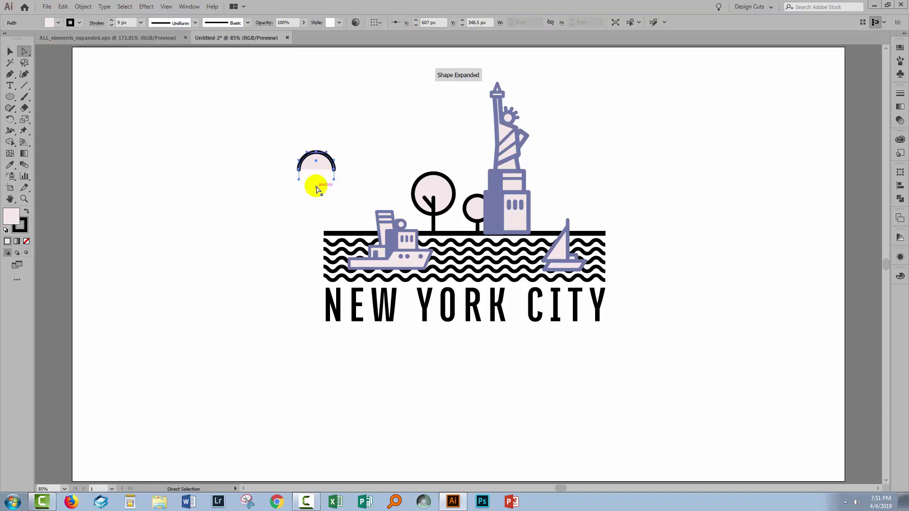
{"action": "key", "text": "v"}
{"action": "left_click", "coordinate": [319, 162]}
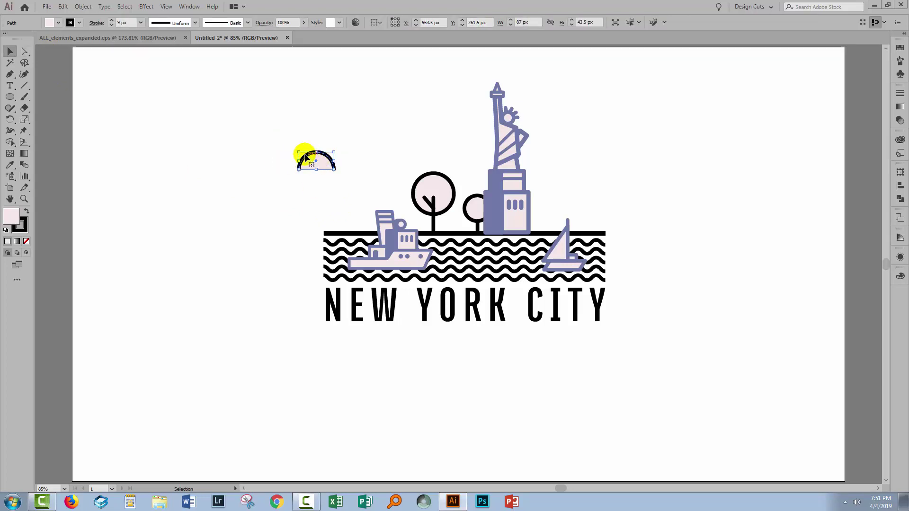
{"action": "left_click_drag", "start_coordinate": [306, 158], "coordinate": [464, 219]}
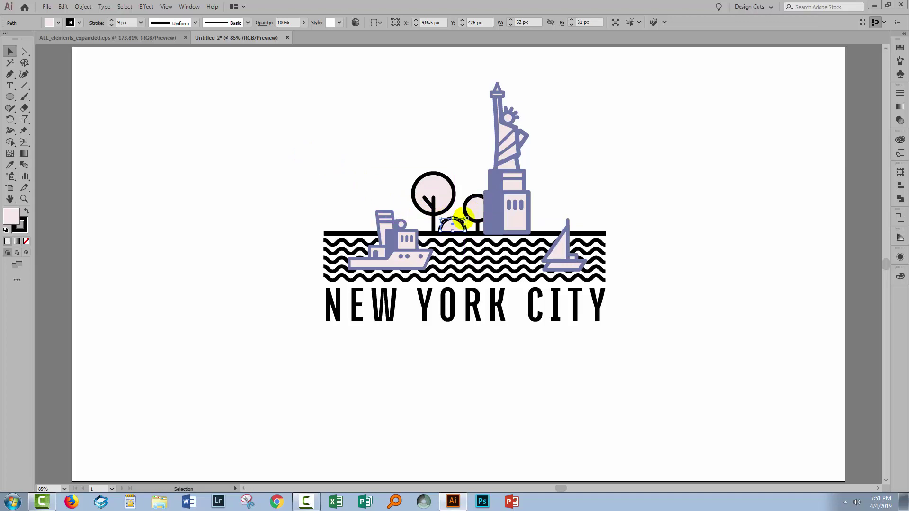
{"action": "left_click", "coordinate": [326, 203]}
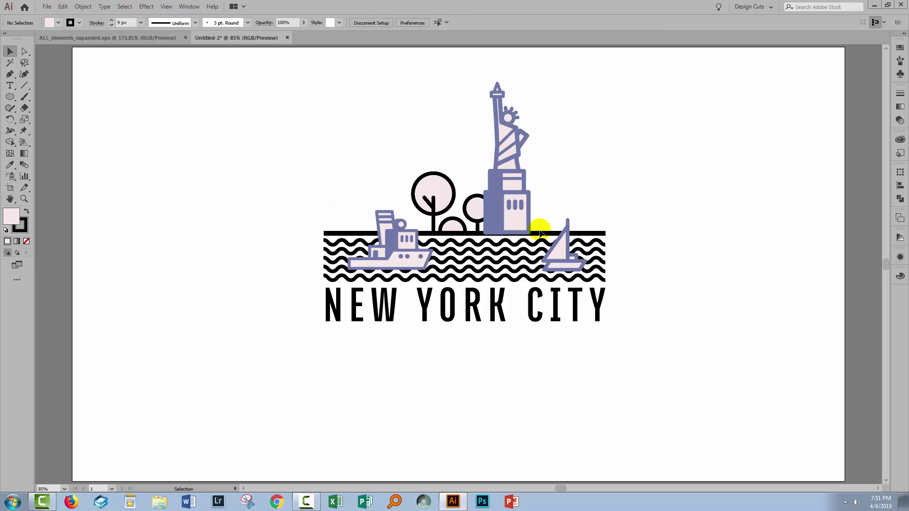
Draw a new circle and fill it black, sampled from a tree trunk.
{"action": "left_click", "coordinate": [12, 98]}
{"action": "left_click_drag", "start_coordinate": [207, 131], "coordinate": [250, 174]}
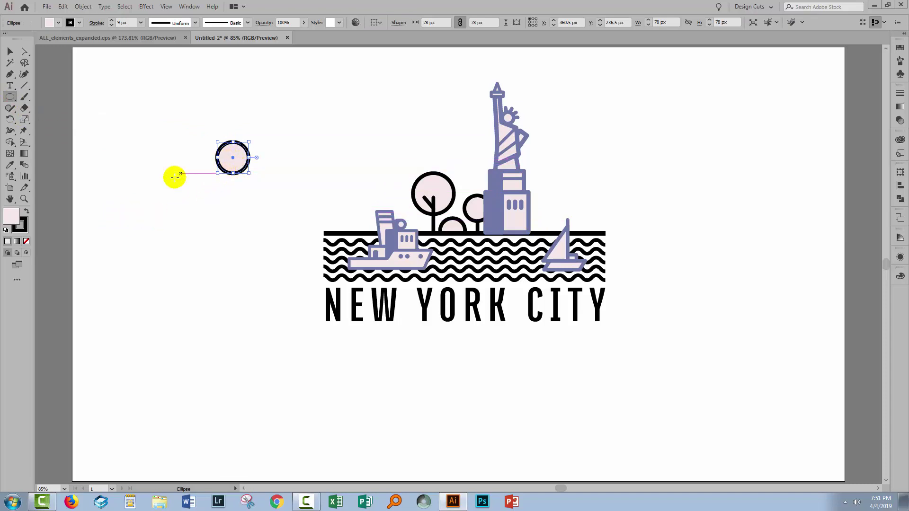
{"action": "left_click", "coordinate": [10, 164]}
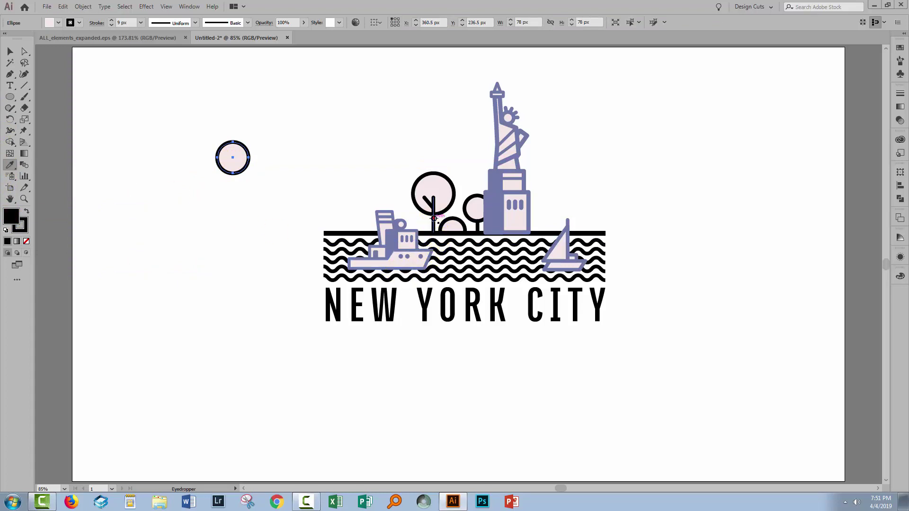
{"action": "left_click", "coordinate": [434, 219]}
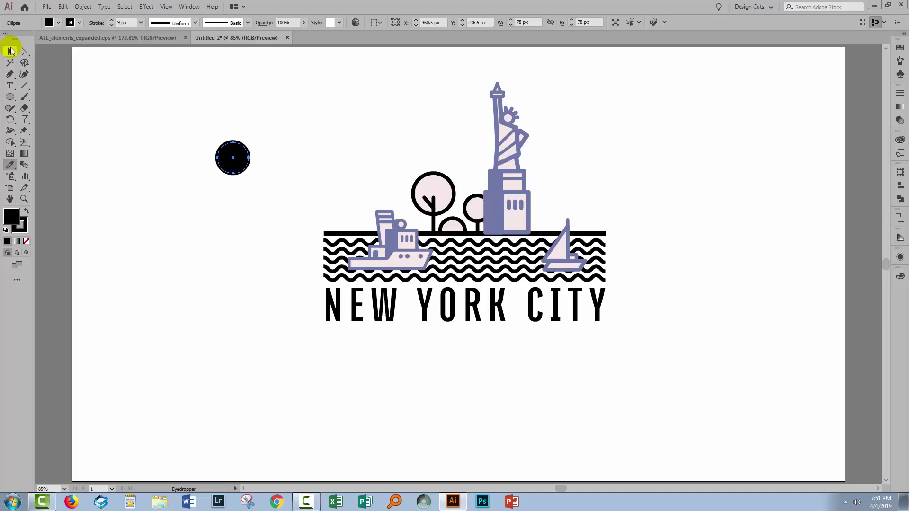
Delete the circle's bottom anchor and move the black half-circle beside the statue base.
{"action": "left_click", "coordinate": [11, 50]}
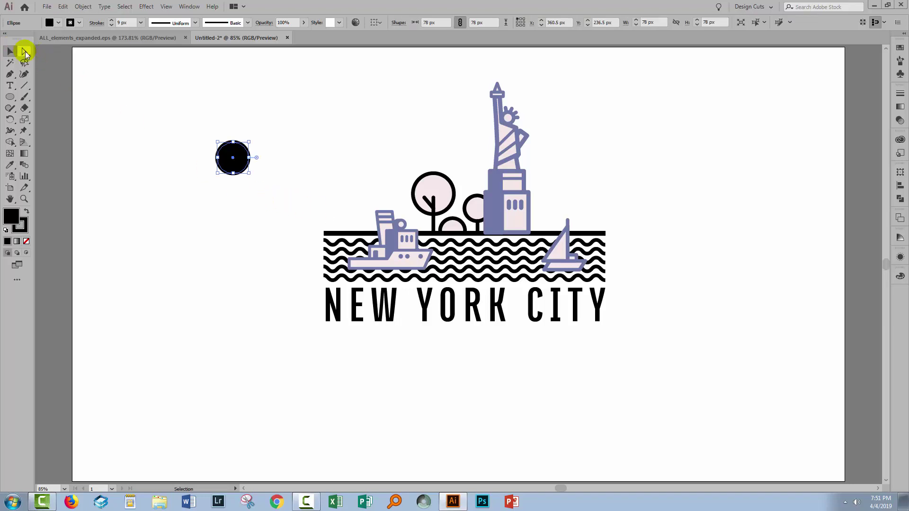
{"action": "left_click", "coordinate": [25, 51]}
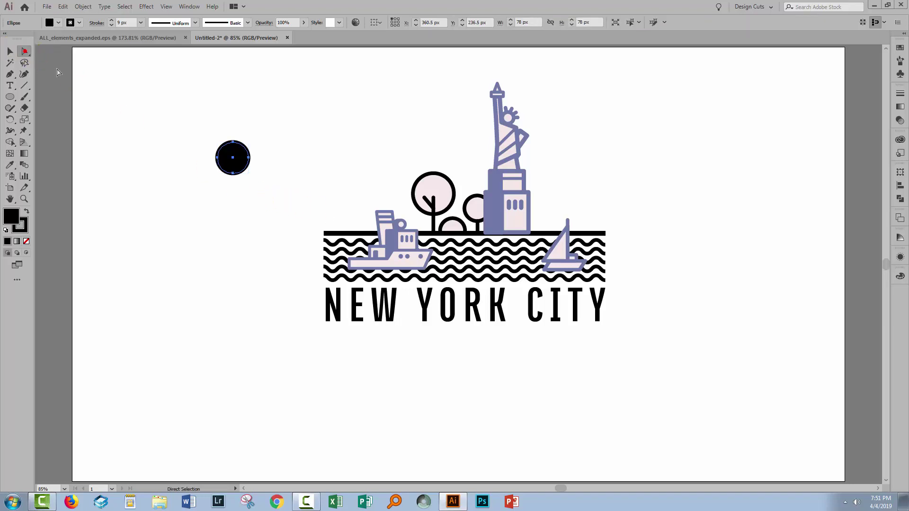
{"action": "left_click", "coordinate": [232, 173]}
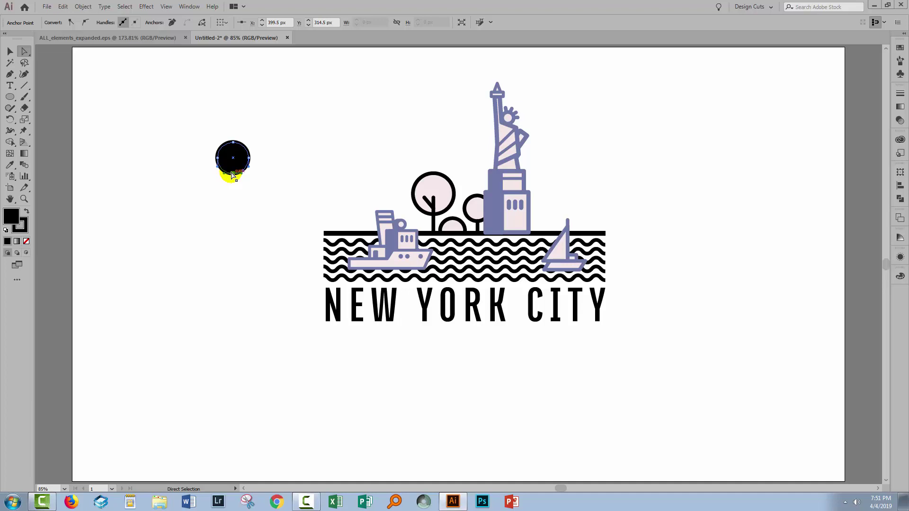
{"action": "key", "text": "Delete"}
{"action": "key", "text": "v"}
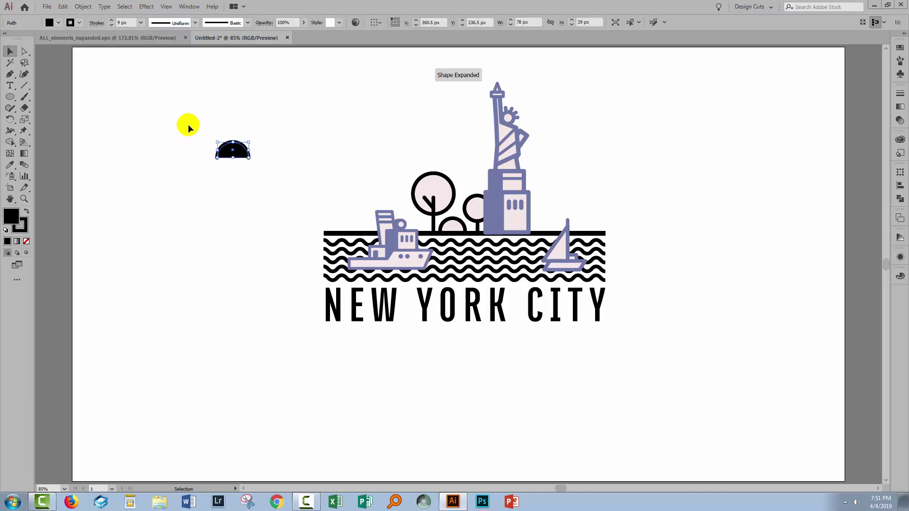
{"action": "left_click_drag", "start_coordinate": [223, 145], "coordinate": [530, 224]}
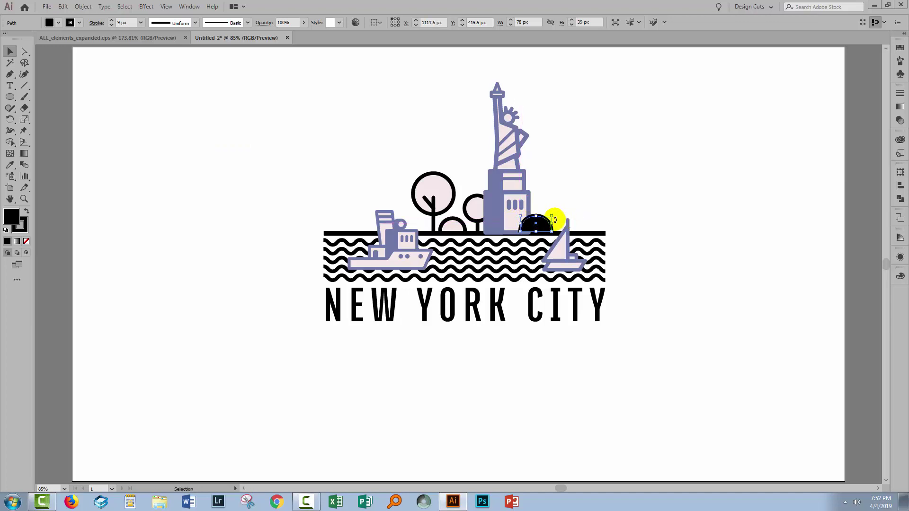
Send the black half-circle to the back, behind the statue base.
{"action": "left_click", "coordinate": [80, 7]}
{"action": "mouse_move", "coordinate": [99, 30]}
{"action": "left_click", "coordinate": [261, 59]}
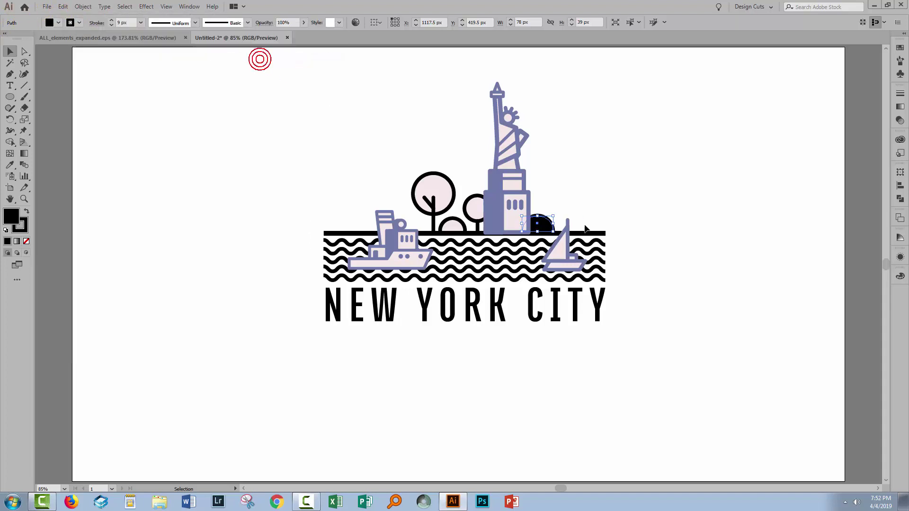
{"action": "left_click", "coordinate": [650, 237]}
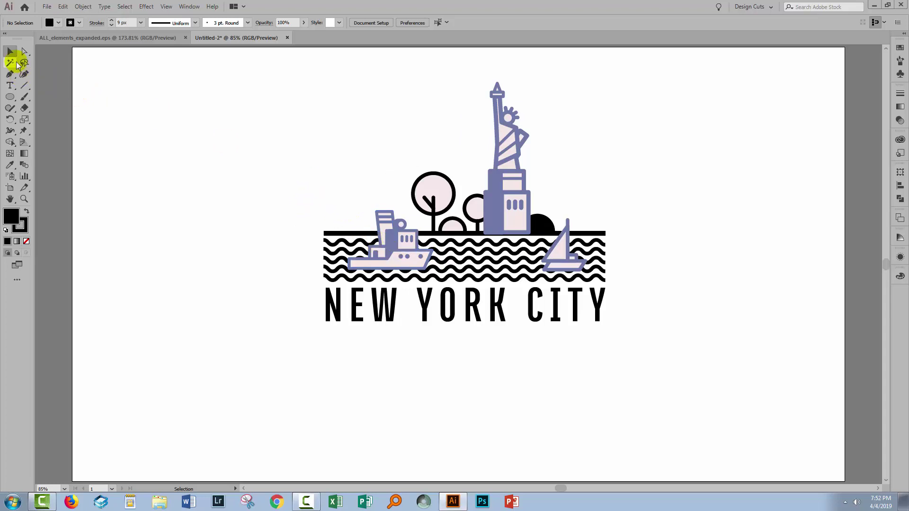
Draw a short diagonal line left of the boat and add a mirrored copy forming an X.
{"action": "left_click", "coordinate": [24, 87]}
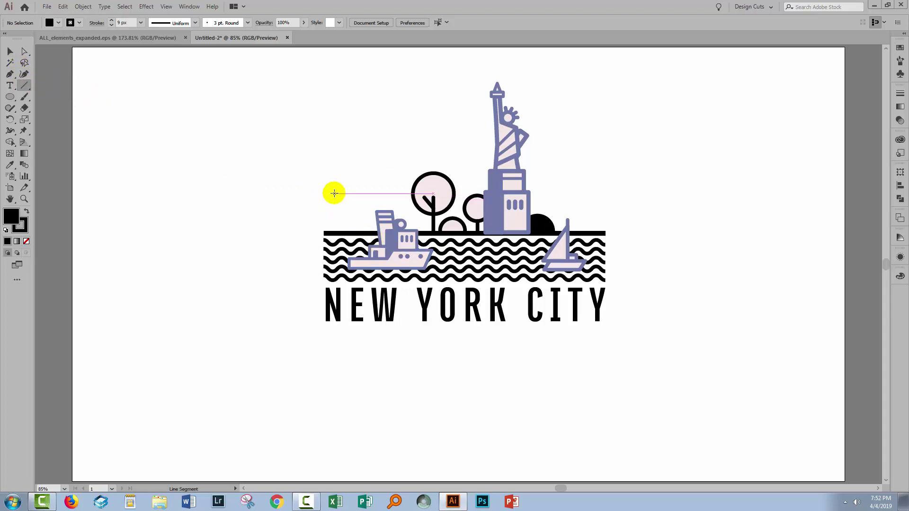
{"action": "left_click_drag", "start_coordinate": [341, 201], "coordinate": [342, 202]}
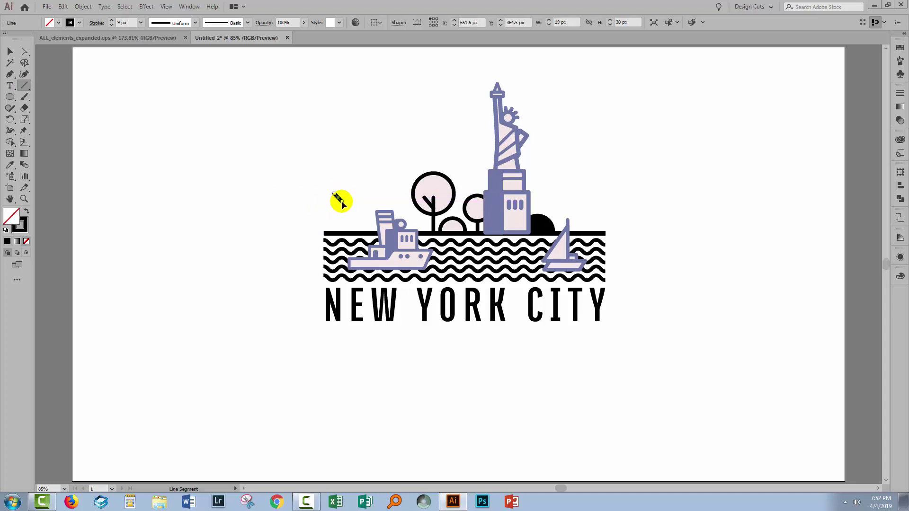
{"action": "key", "text": "v"}
{"action": "left_click", "coordinate": [305, 223]}
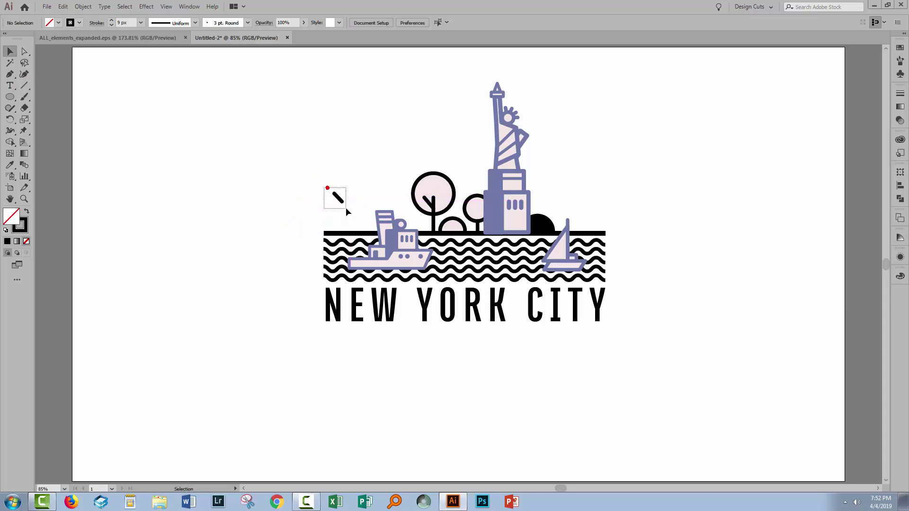
{"action": "left_click", "coordinate": [337, 198]}
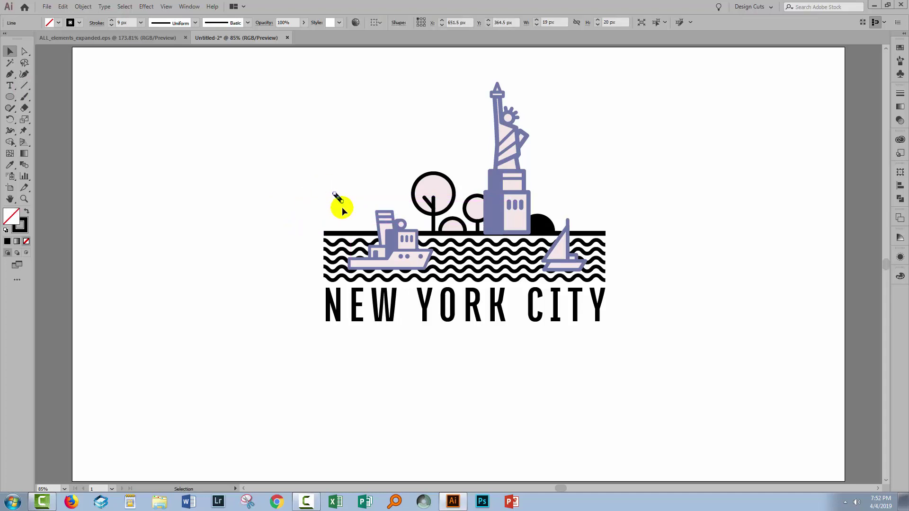
{"action": "left_click", "coordinate": [82, 7]}
{"action": "mouse_move", "coordinate": [95, 17]}
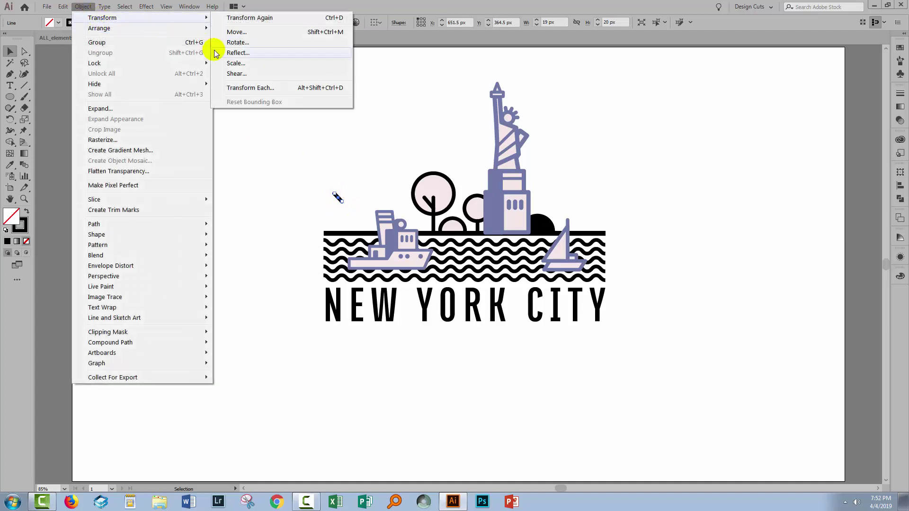
{"action": "left_click", "coordinate": [228, 53]}
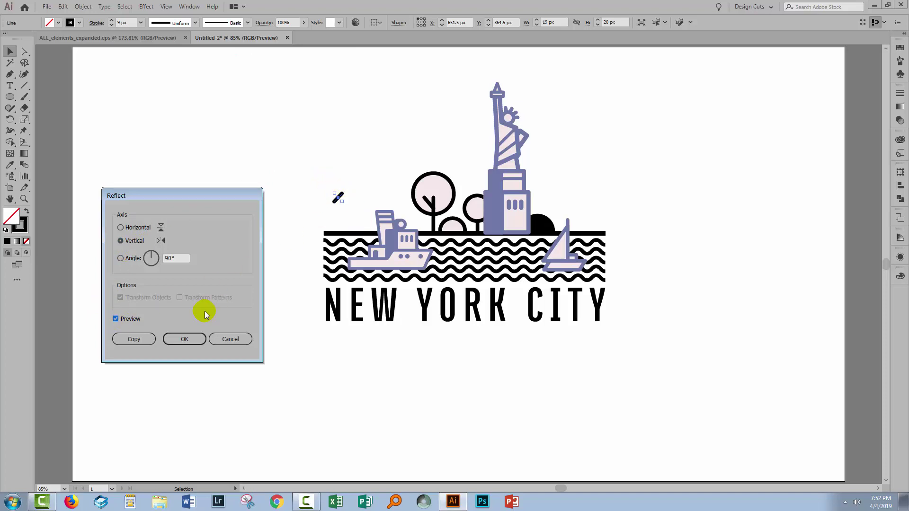
{"action": "left_click", "coordinate": [132, 340]}
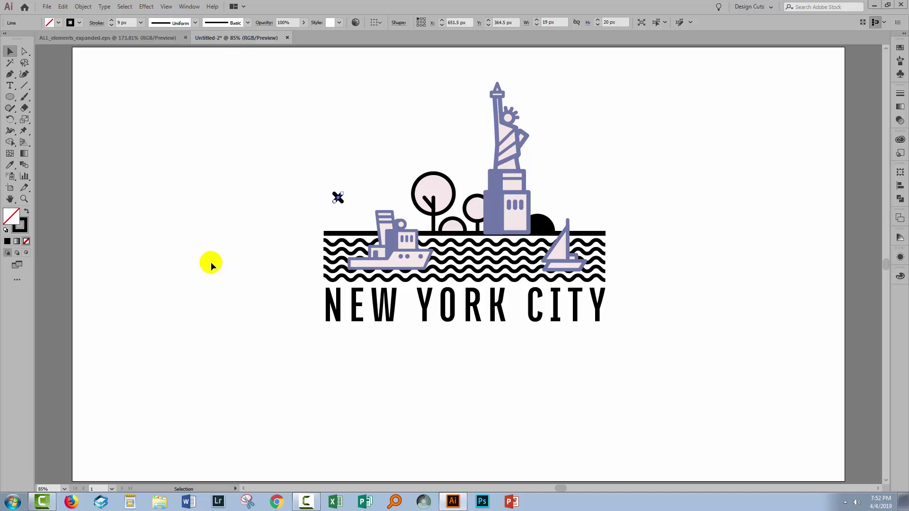
Zoom in on the X and slide one stroke across to form a V.
{"action": "key", "text": "z"}
{"action": "left_click_drag", "start_coordinate": [315, 173], "coordinate": [363, 219]}
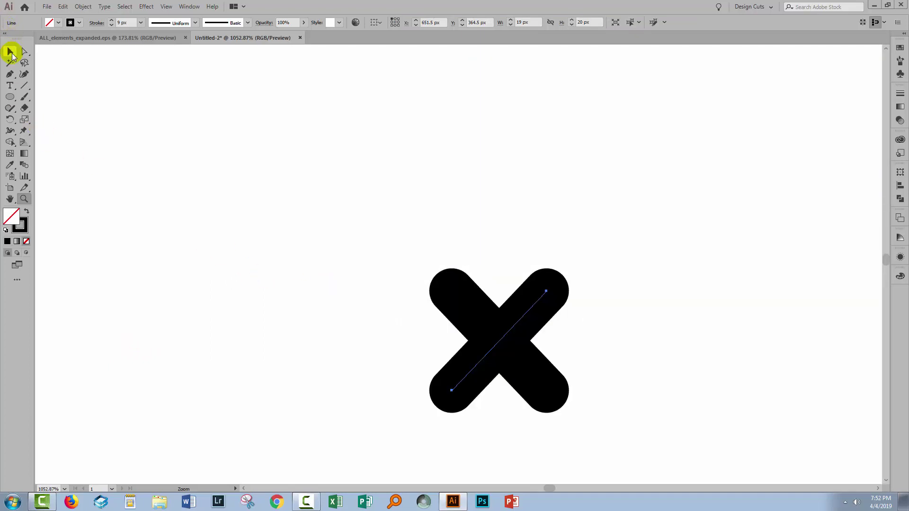
{"action": "left_click", "coordinate": [11, 51]}
{"action": "left_click_drag", "start_coordinate": [492, 349], "coordinate": [582, 362]}
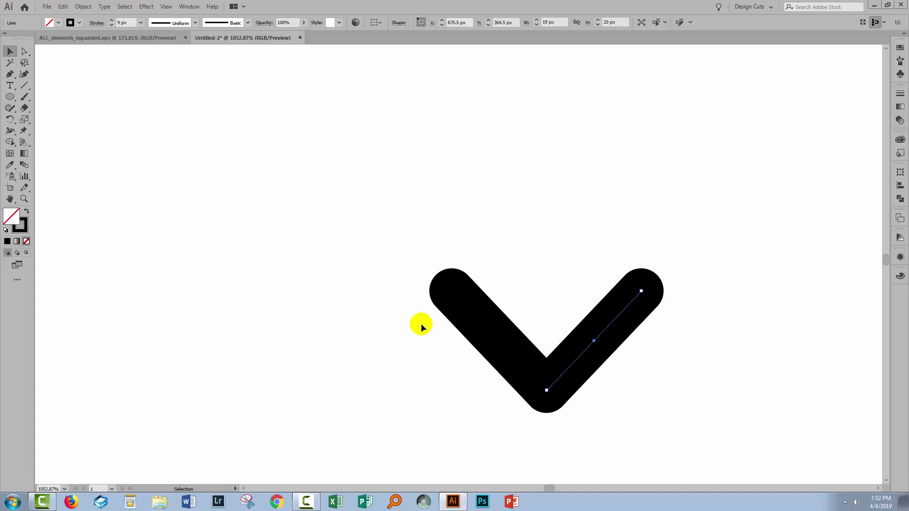
Expand the V's strokes only, unite them into one shape, and fit the artboard.
{"action": "left_click", "coordinate": [11, 51]}
{"action": "mouse_move", "coordinate": [351, 227]}
{"action": "left_mouse_down"}
{"action": "mouse_move", "coordinate": [649, 390]}
{"action": "mouse_move", "coordinate": [700, 429]}
{"action": "left_mouse_up"}
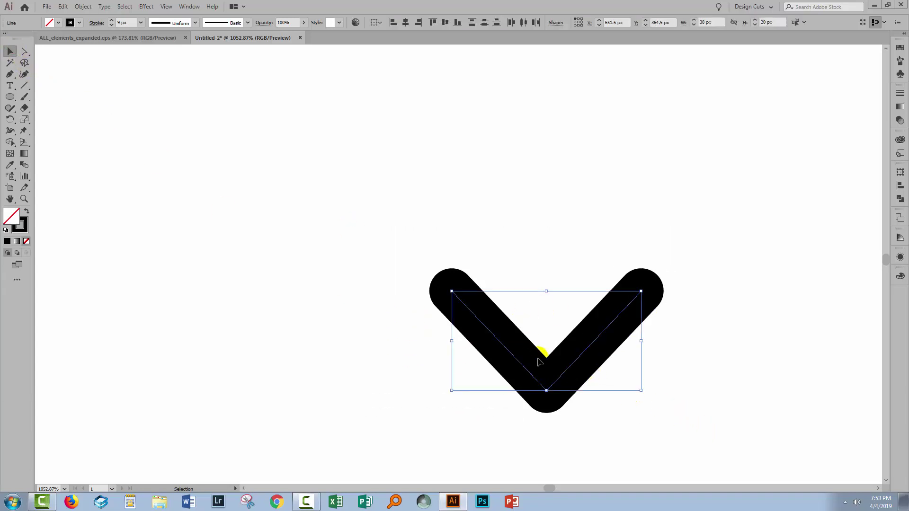
{"action": "left_click", "coordinate": [83, 7]}
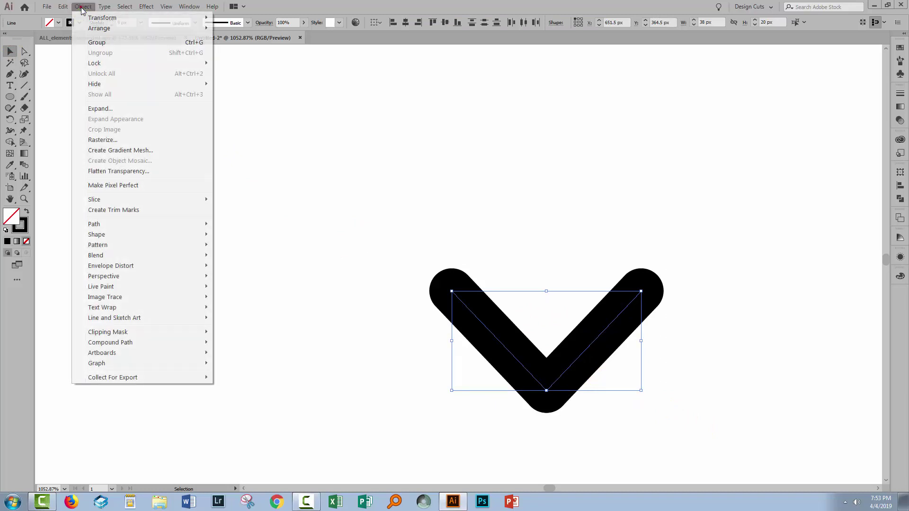
{"action": "left_click", "coordinate": [111, 109]}
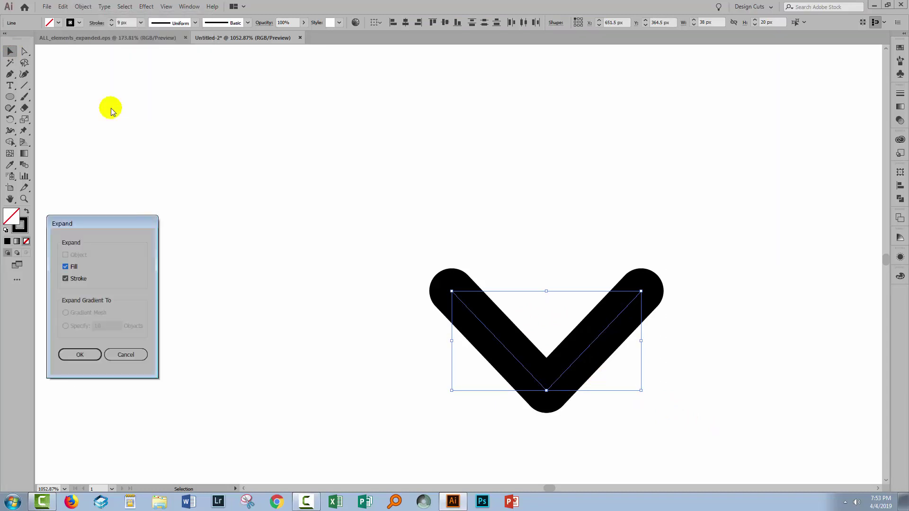
{"action": "left_click", "coordinate": [66, 267]}
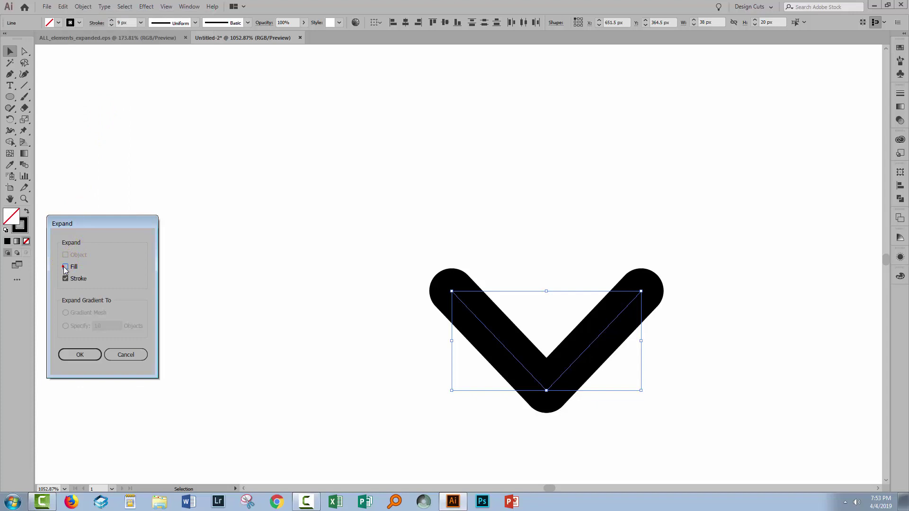
{"action": "left_click", "coordinate": [75, 356]}
{"action": "left_click", "coordinate": [900, 199]}
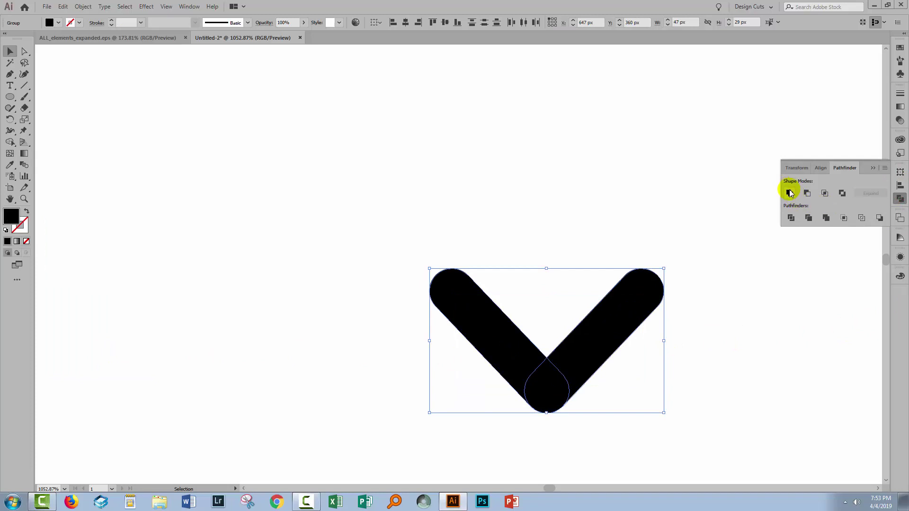
{"action": "left_click", "coordinate": [790, 193]}
{"action": "left_click", "coordinate": [661, 224]}
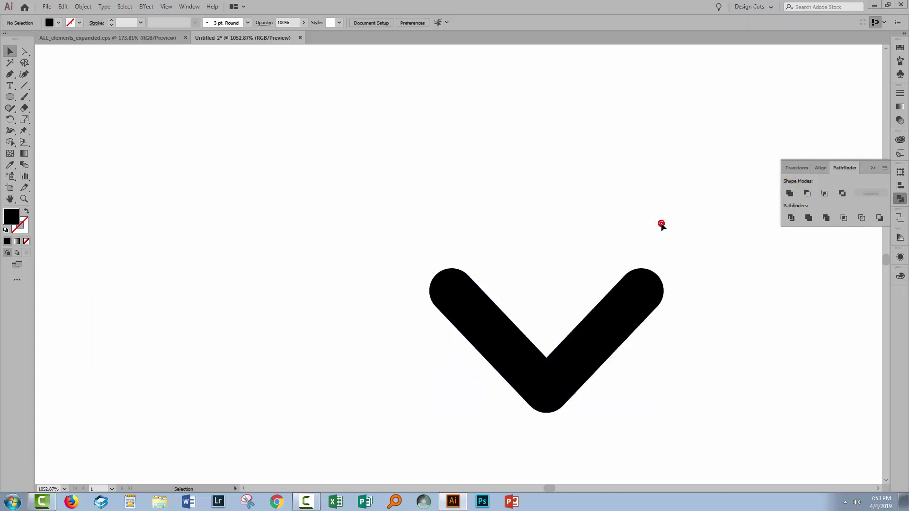
{"action": "key", "text": "ctrl+0"}
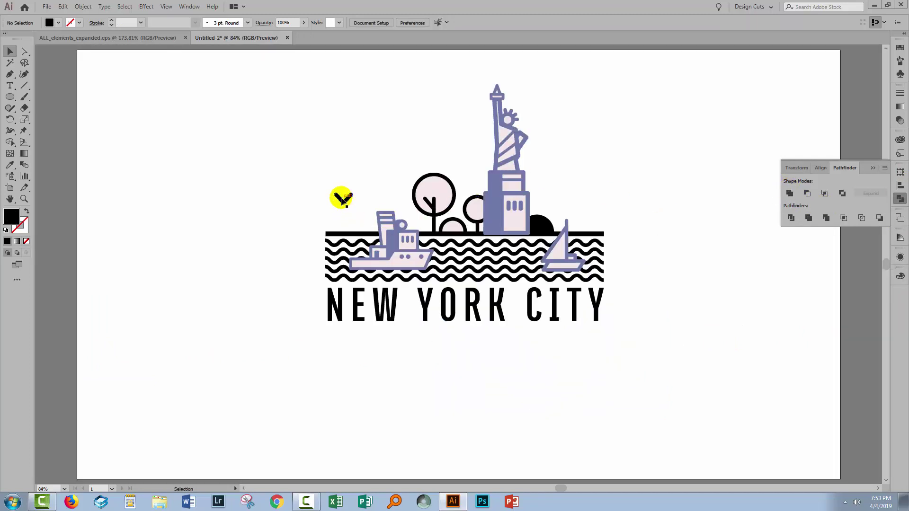
Duplicate the bird above the sailboat and raise the original left bird slightly.
{"action": "left_click_drag", "start_coordinate": [343, 199], "coordinate": [595, 219]}
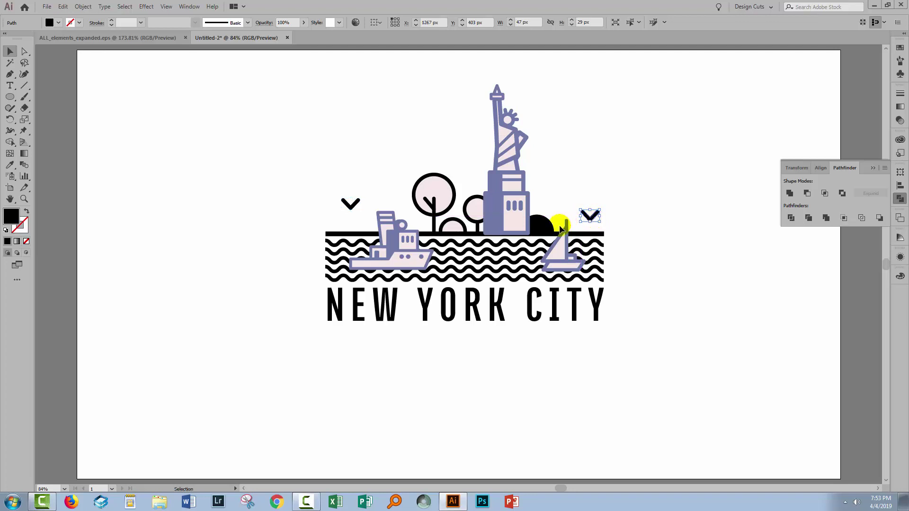
{"action": "left_click", "coordinate": [352, 201]}
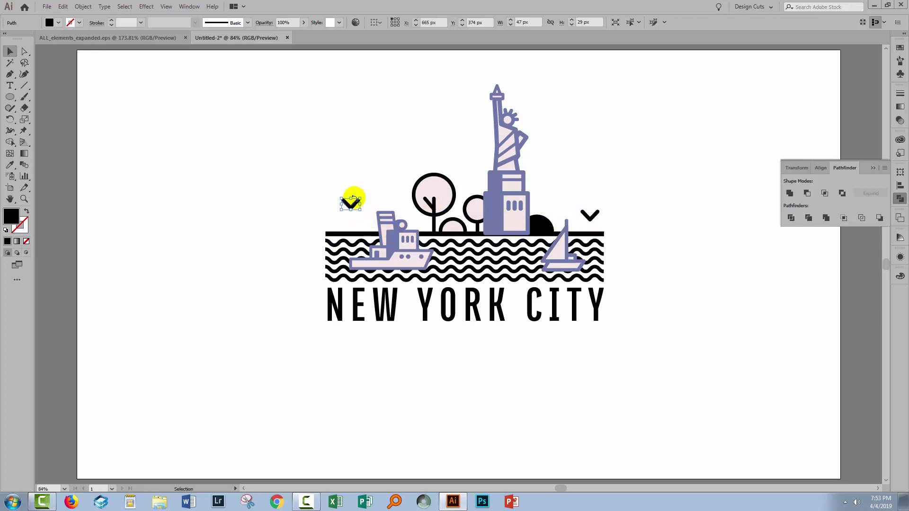
{"action": "left_click_drag", "start_coordinate": [354, 198], "coordinate": [353, 193]}
Nudge the tugboat left and up and the sailboat slightly right and up.
{"action": "left_click_drag", "start_coordinate": [393, 252], "coordinate": [381, 243]}
{"action": "left_click", "coordinate": [550, 253]}
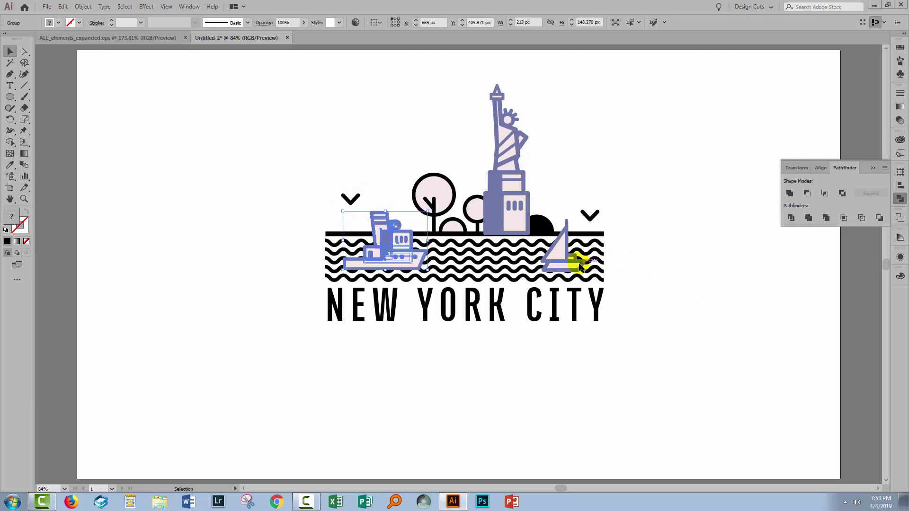
{"action": "left_click_drag", "start_coordinate": [569, 262], "coordinate": [569, 262]}
{"action": "left_click", "coordinate": [657, 237]}
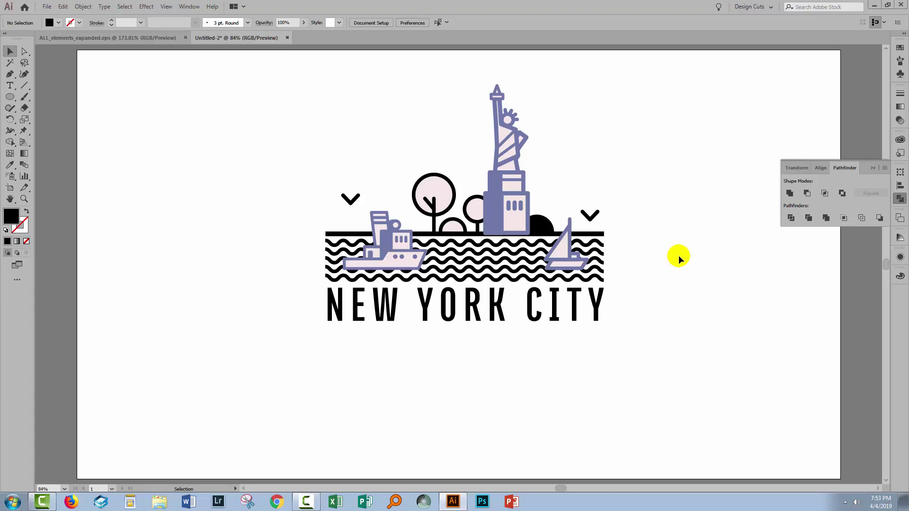
Create a new colour group from the selected logo artwork's pale pink, purple and black.
{"action": "left_click_drag", "start_coordinate": [289, 67], "coordinate": [664, 361]}
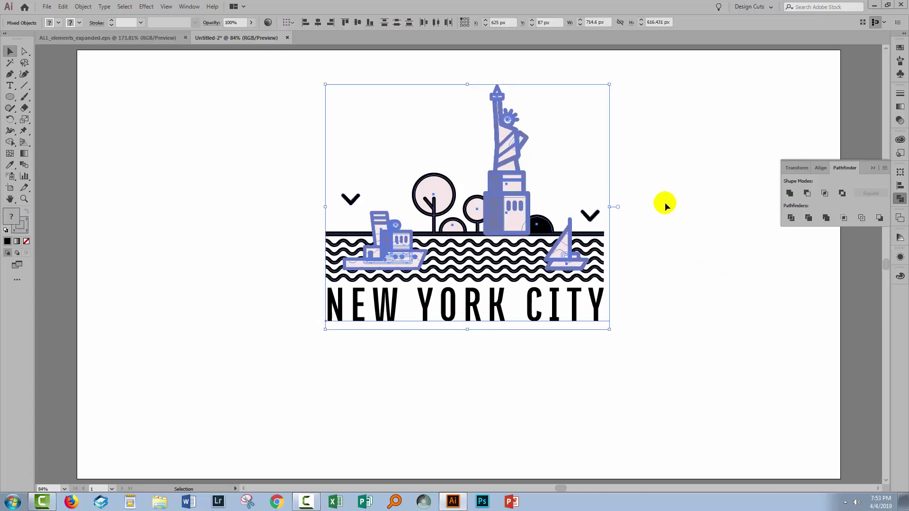
{"action": "left_click", "coordinate": [900, 48]}
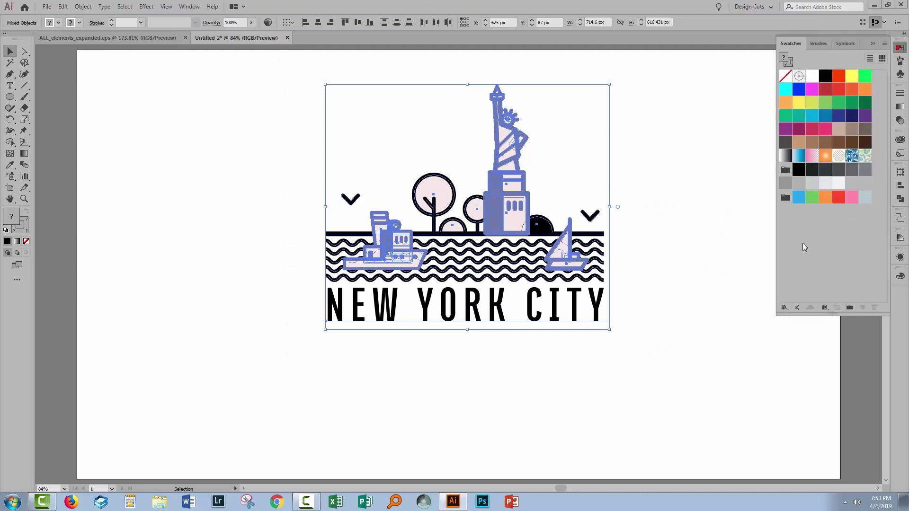
{"action": "left_click", "coordinate": [850, 309]}
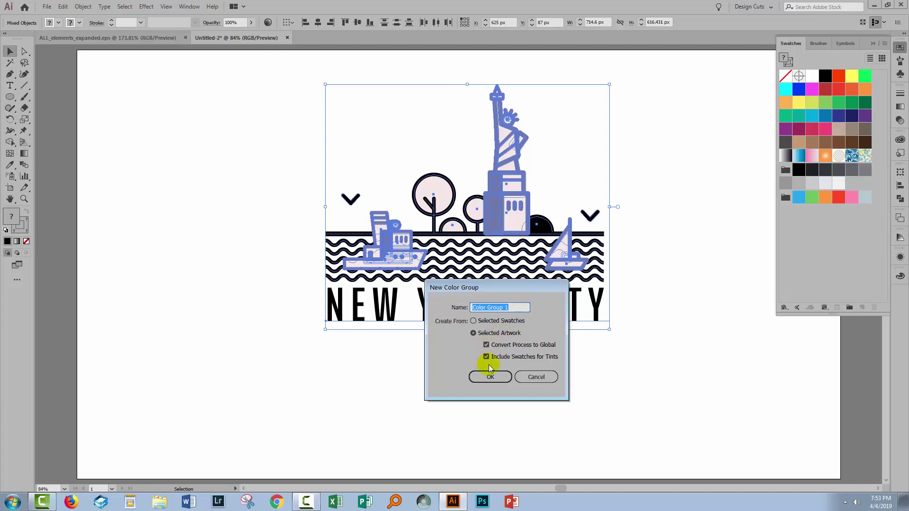
{"action": "left_click", "coordinate": [488, 377]}
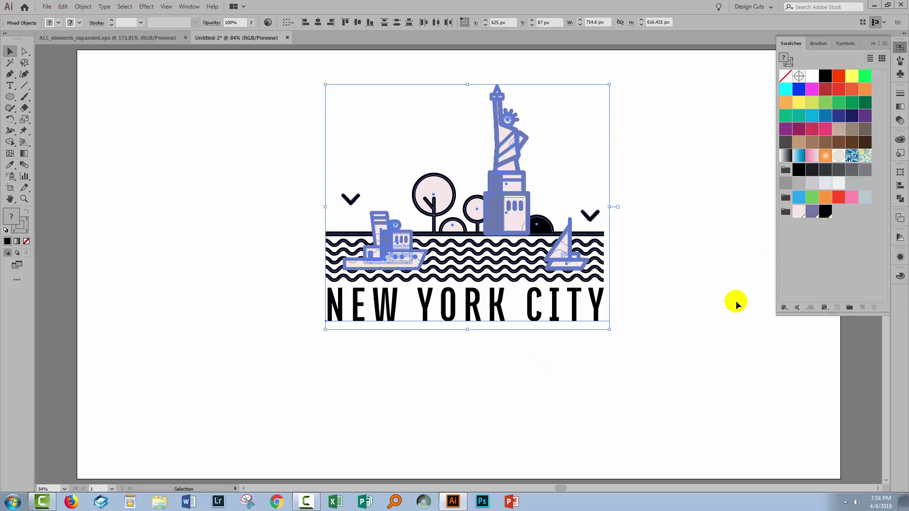
{"action": "left_click", "coordinate": [691, 253]}
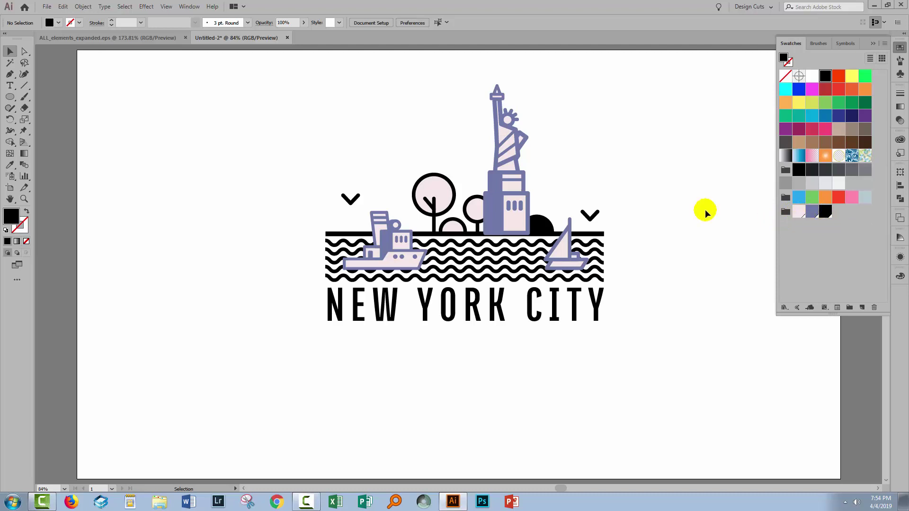
{"action": "left_click_drag", "start_coordinate": [525, 238], "coordinate": [524, 238]}
Select the black and purple swatches in the new group and merge them into black.
{"action": "left_click", "coordinate": [826, 213]}
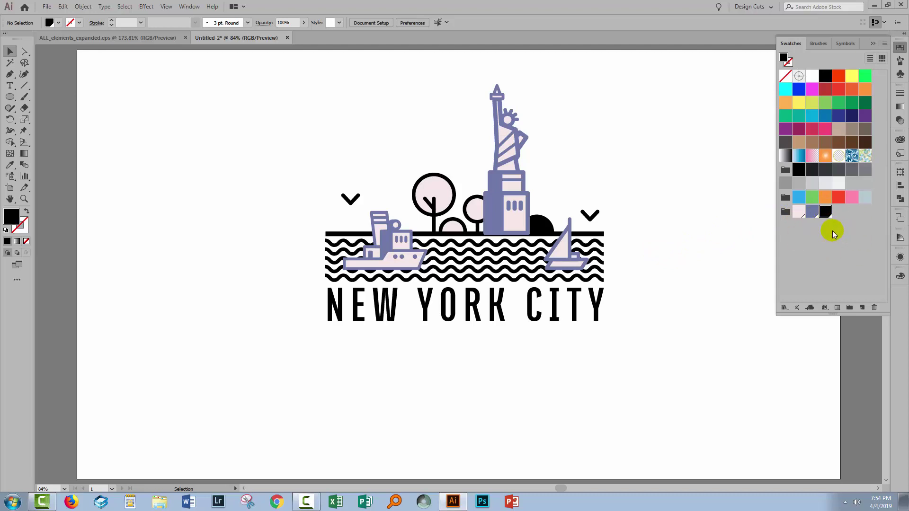
{"action": "left_click", "coordinate": [812, 212]}
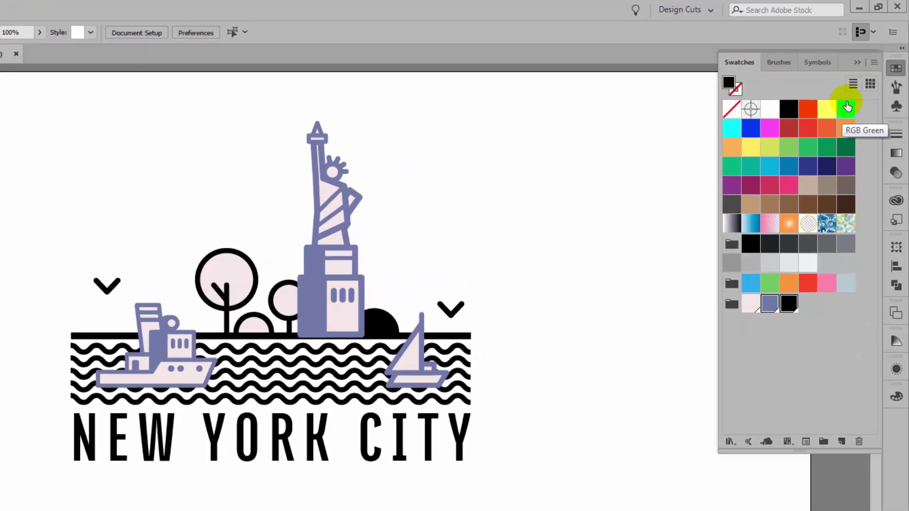
{"action": "left_click", "coordinate": [874, 62]}
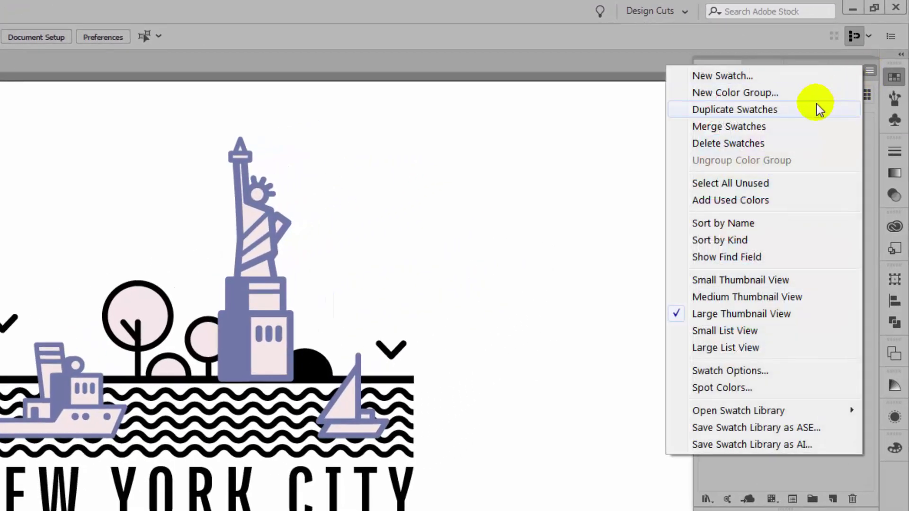
{"action": "left_click", "coordinate": [727, 126]}
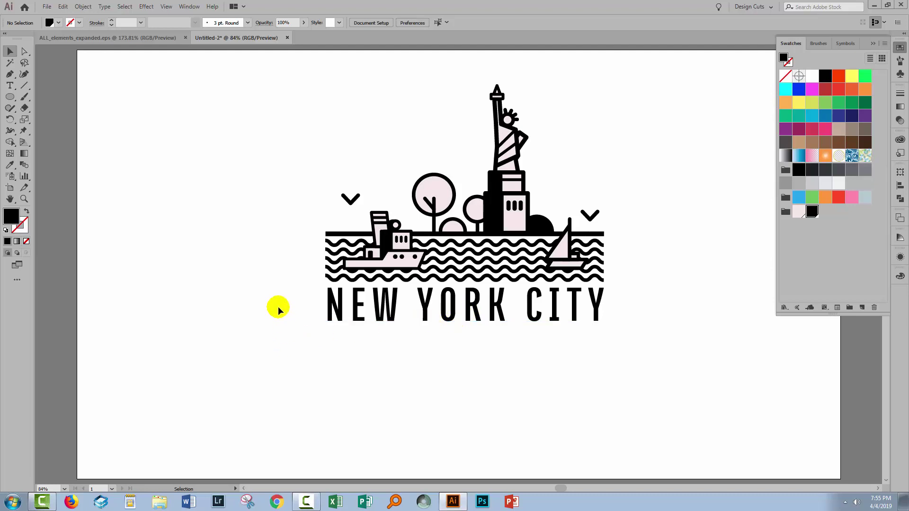
Select the NEW YORK CITY text, apply Create Outlines, and deselect it.
{"action": "left_click_drag", "start_coordinate": [278, 309], "coordinate": [605, 297]}
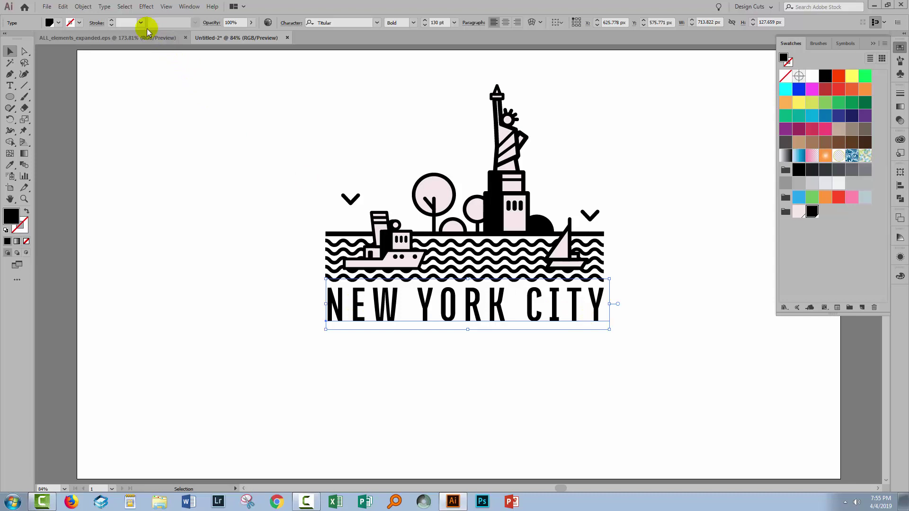
{"action": "left_click", "coordinate": [106, 10]}
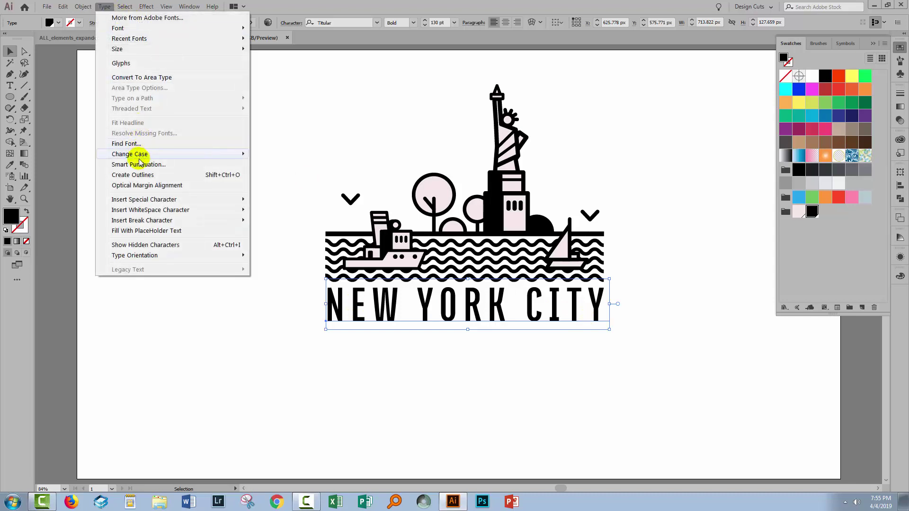
{"action": "left_click", "coordinate": [140, 173]}
{"action": "left_click", "coordinate": [207, 278]}
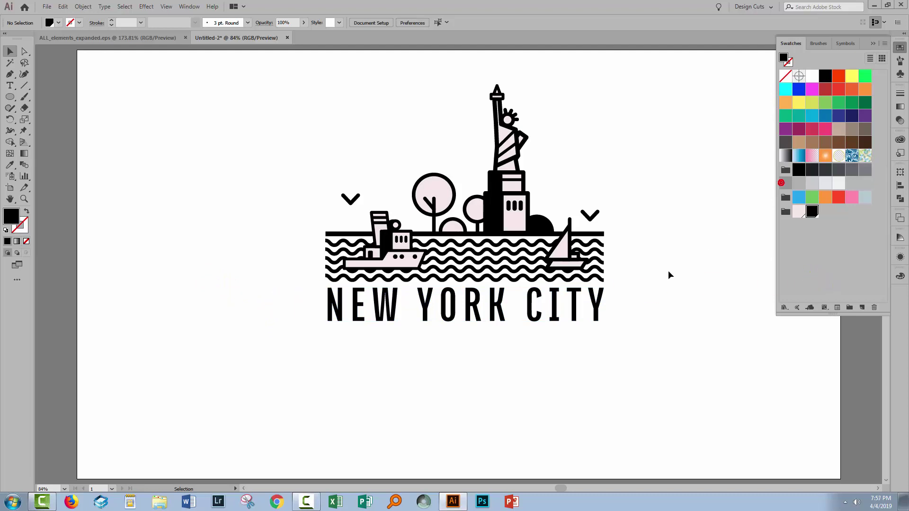
{"action": "key", "text": "F7"}
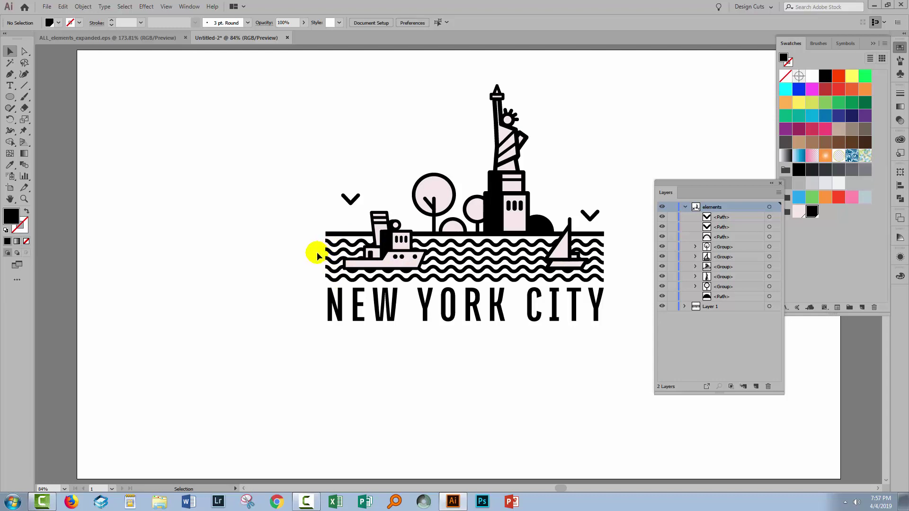
{"action": "left_click", "coordinate": [330, 246]}
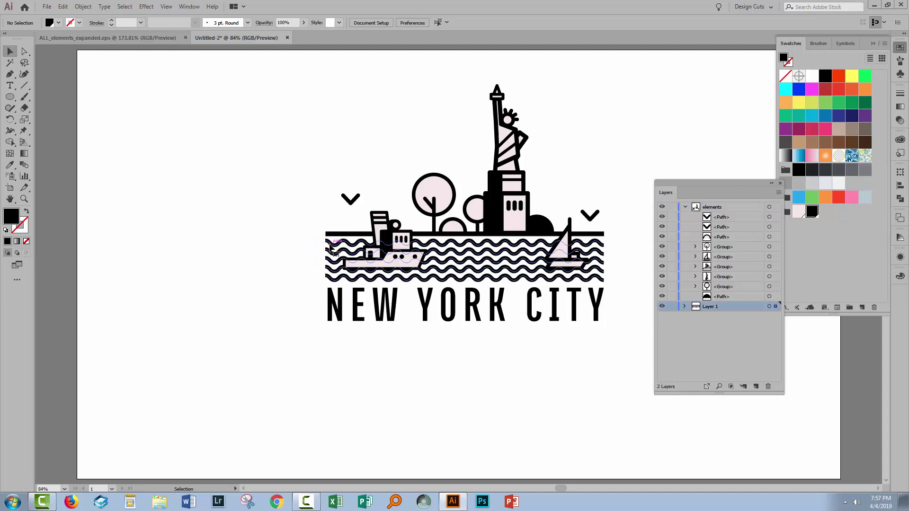
{"action": "left_click", "coordinate": [330, 247]}
{"action": "left_click", "coordinate": [684, 307]}
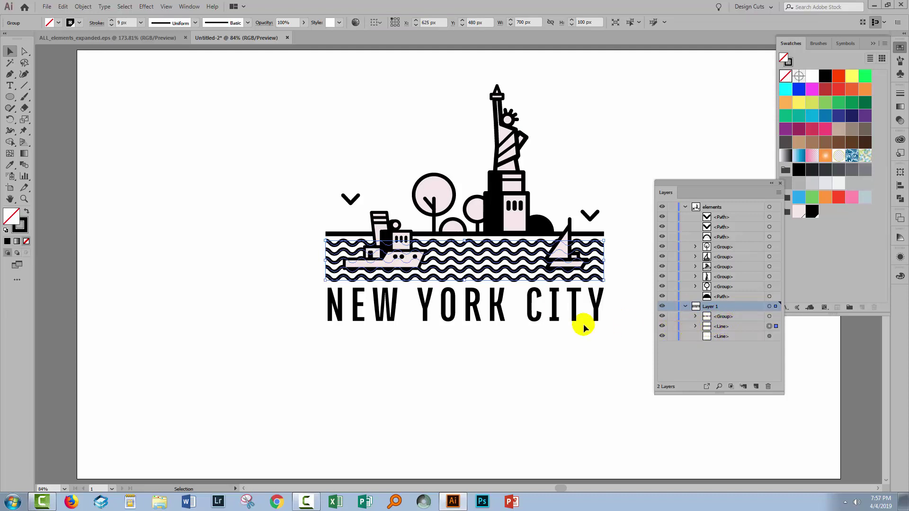
{"action": "left_click", "coordinate": [305, 342]}
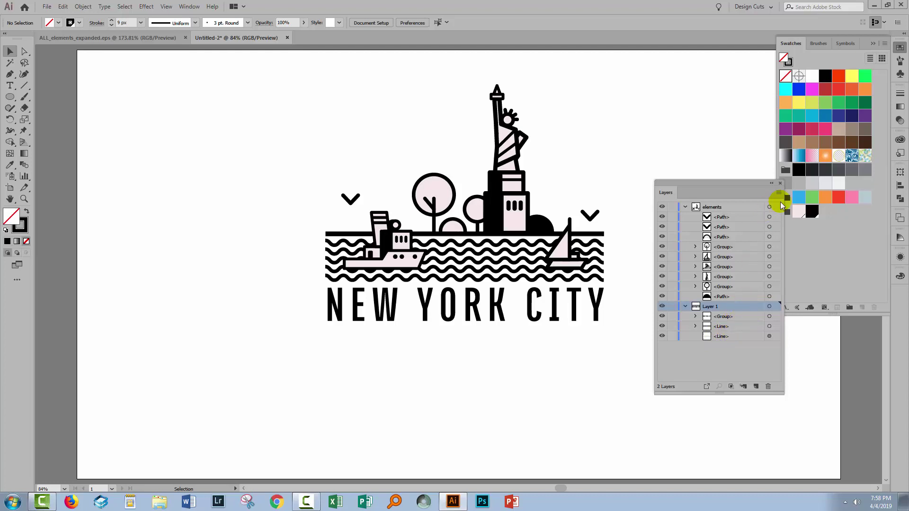
{"action": "left_click", "coordinate": [780, 183]}
Close the floating Swatches panel.
{"action": "left_click", "coordinate": [873, 43]}
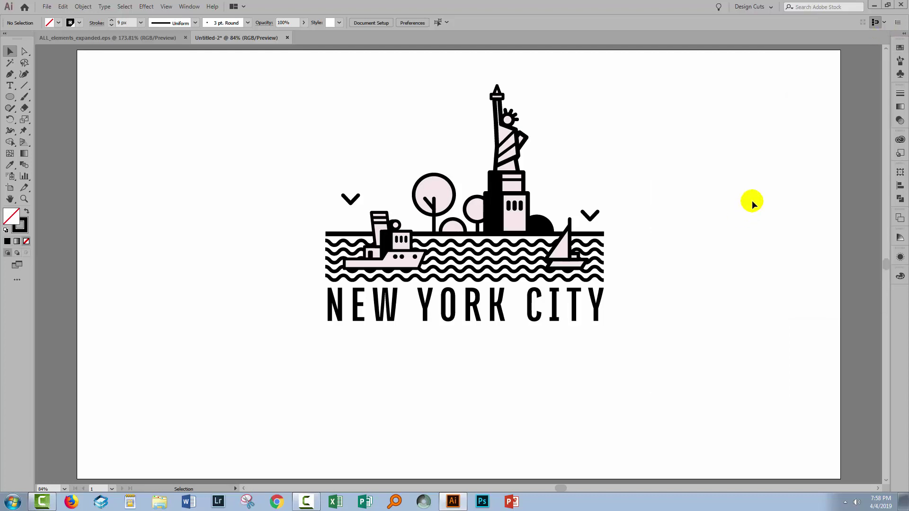